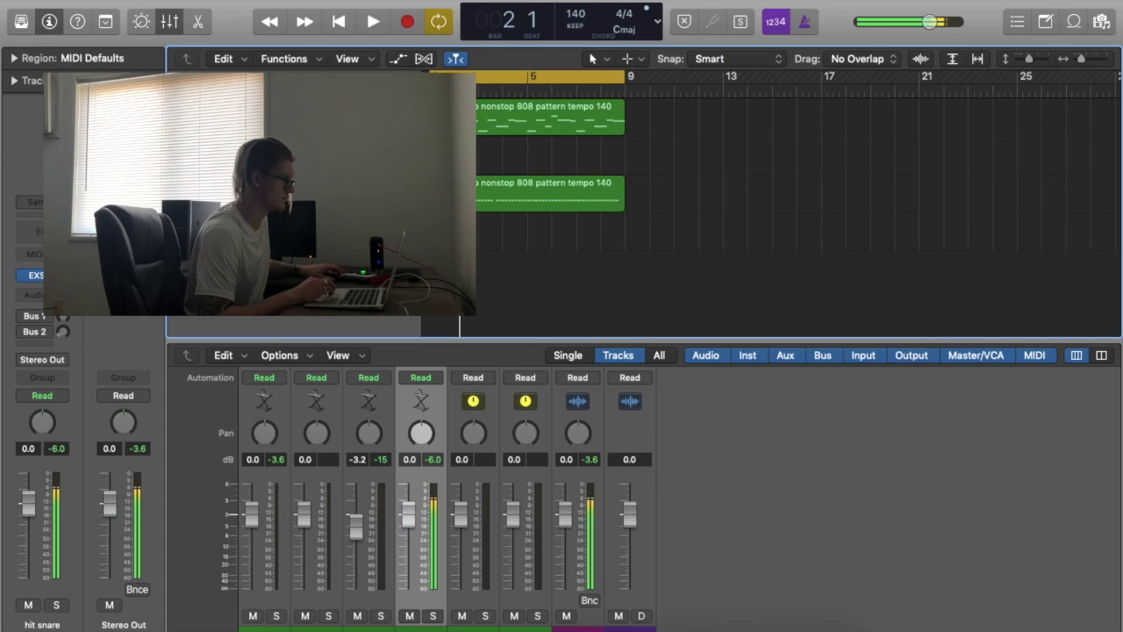
Step: Shift the hit snare notes earlier, to beat 3 of bar 2 and beat 2 of bar 4, and play the pattern
click(407, 24)
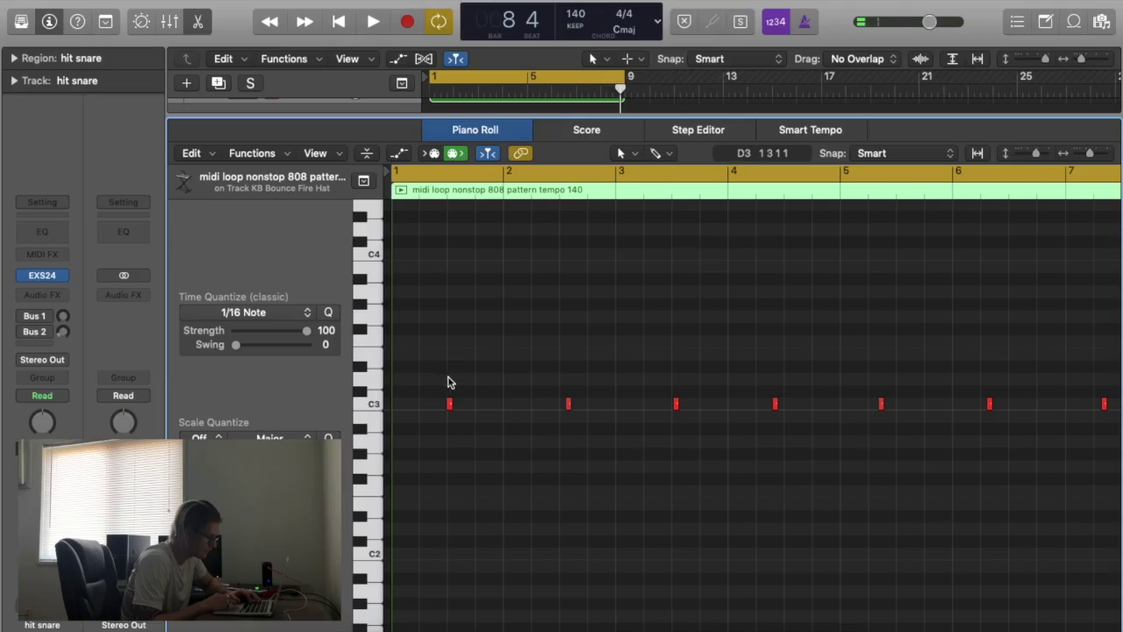
drag(446, 381, 908, 455)
scroll(908, 456, right, 1)
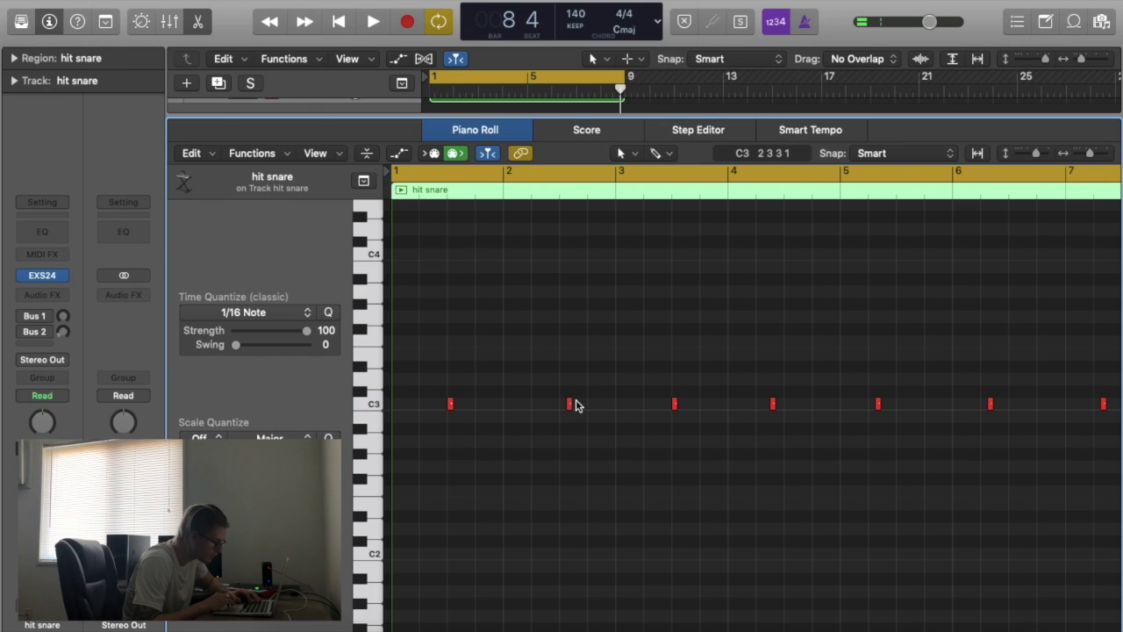
drag(569, 405, 561, 406)
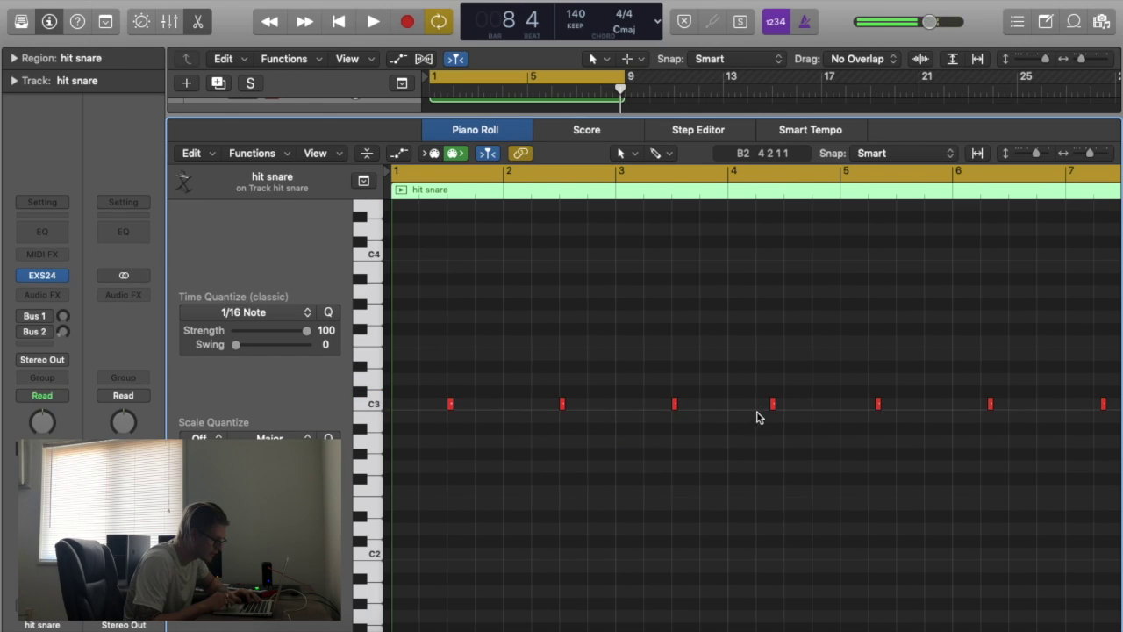
drag(769, 409, 758, 409)
key(space)
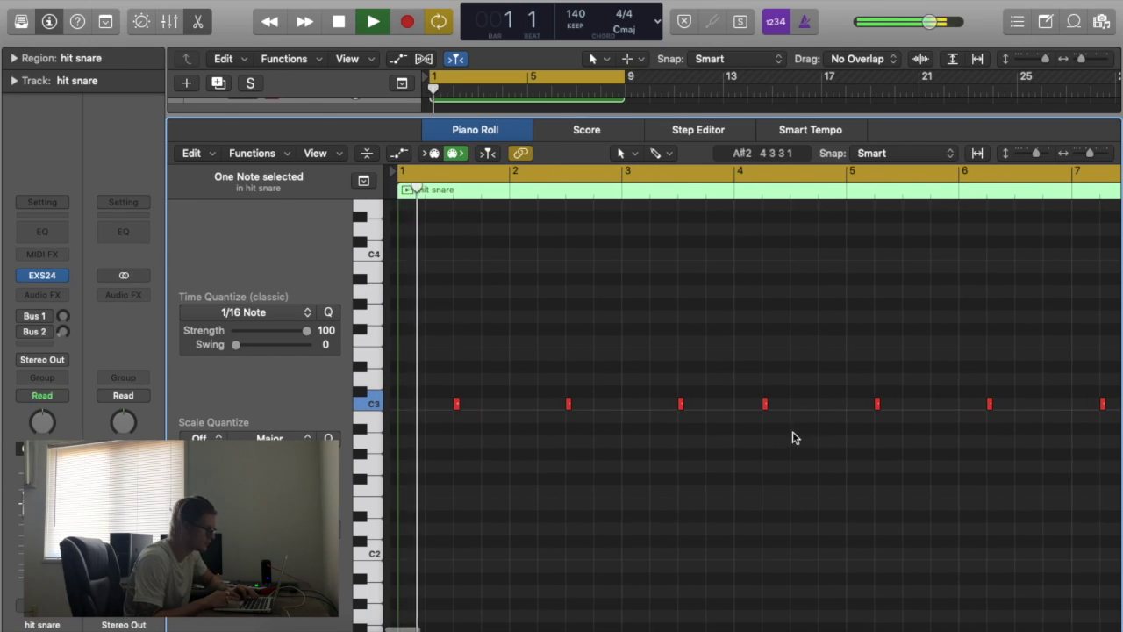
Step: Add a C3 snare note just after the start of bar 2 and audition it
click(713, 481)
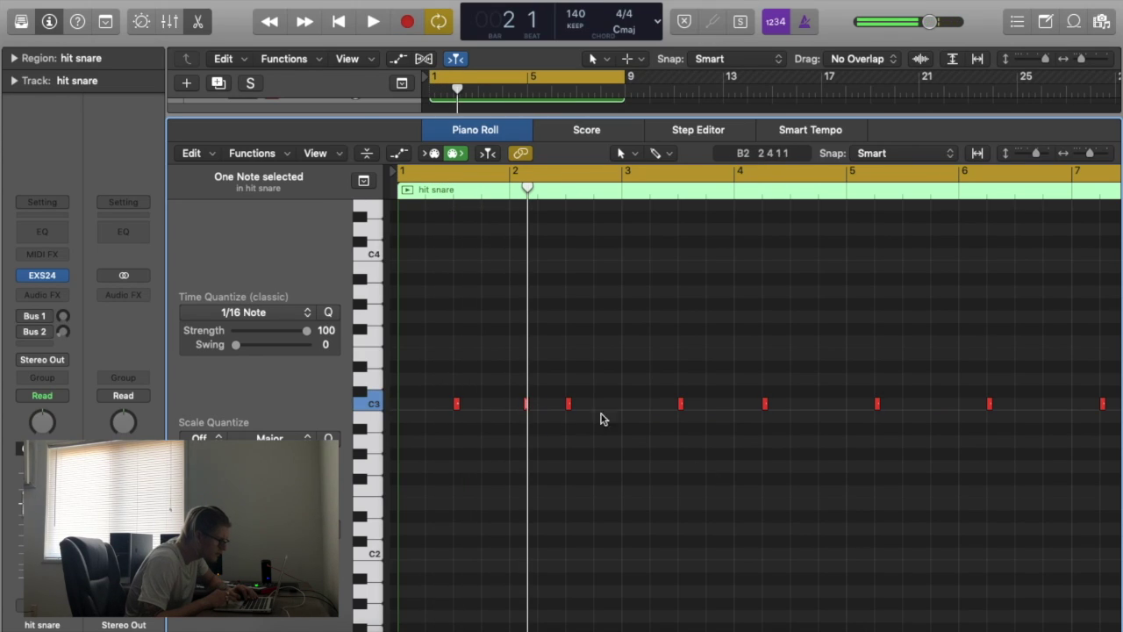
key(space)
click(649, 471)
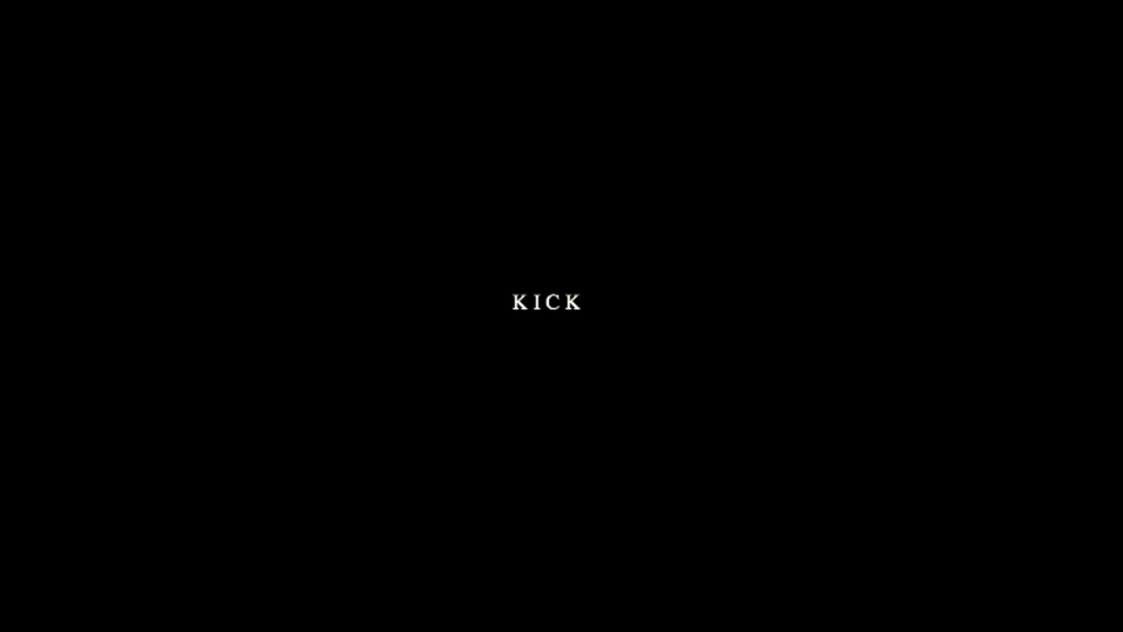
Step: Transpose the two kick notes to C3 and move the second one to half a beat after the first
mouse_move(594, 438)
mouse_down()
mouse_move(395, 408)
mouse_move(394, 369)
mouse_up()
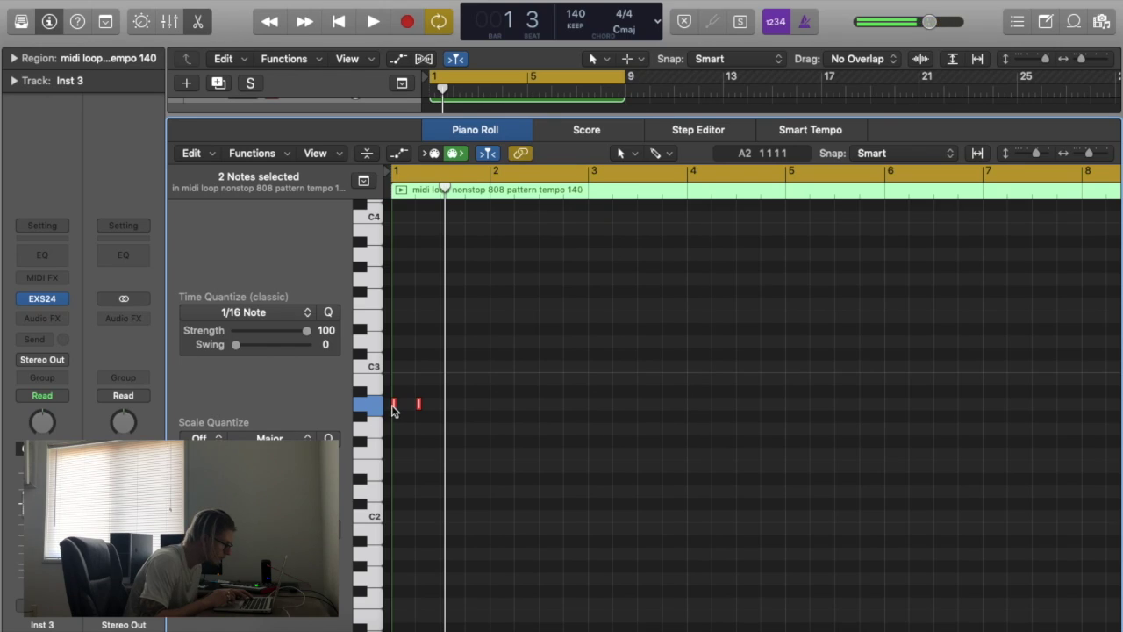
key(space)
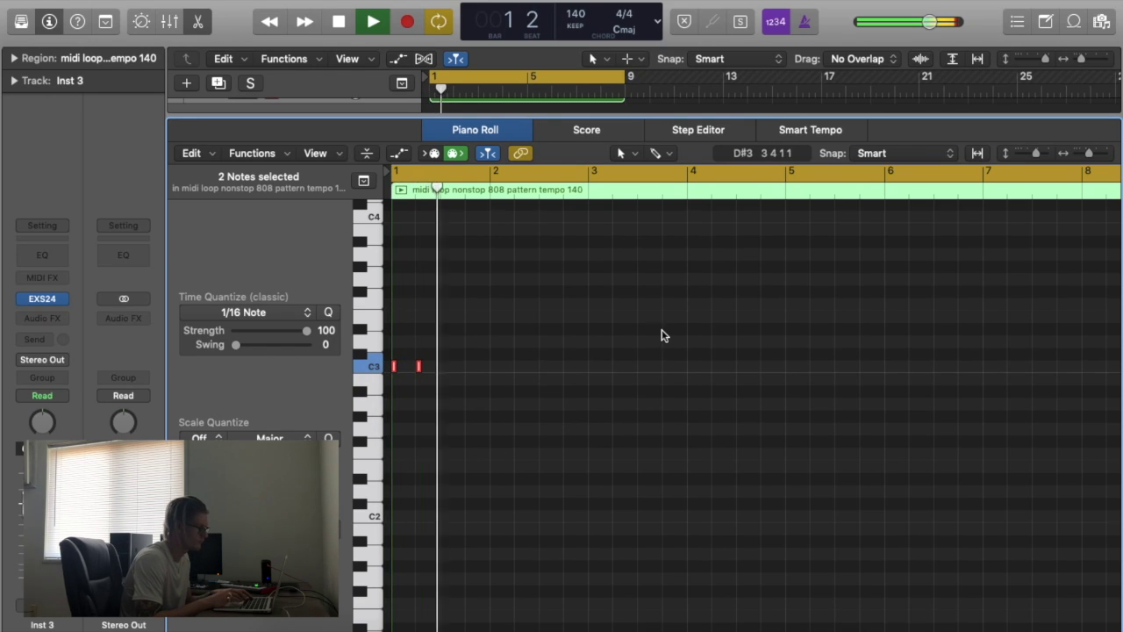
drag(1096, 156, 1107, 158)
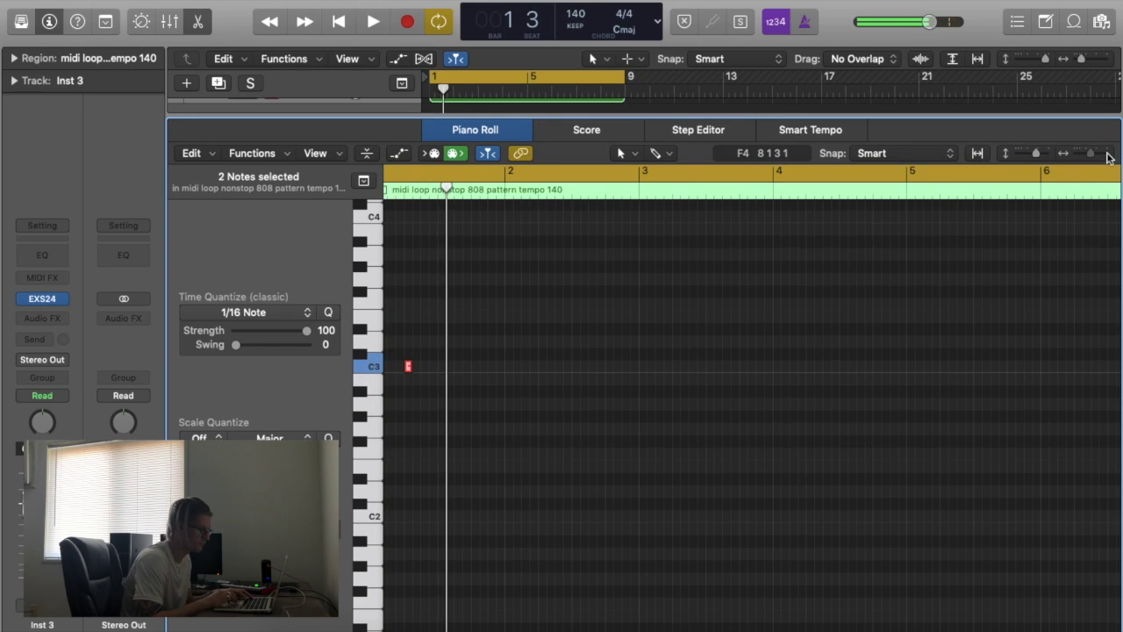
click(677, 425)
scroll(676, 426, left, 2)
drag(421, 373, 404, 373)
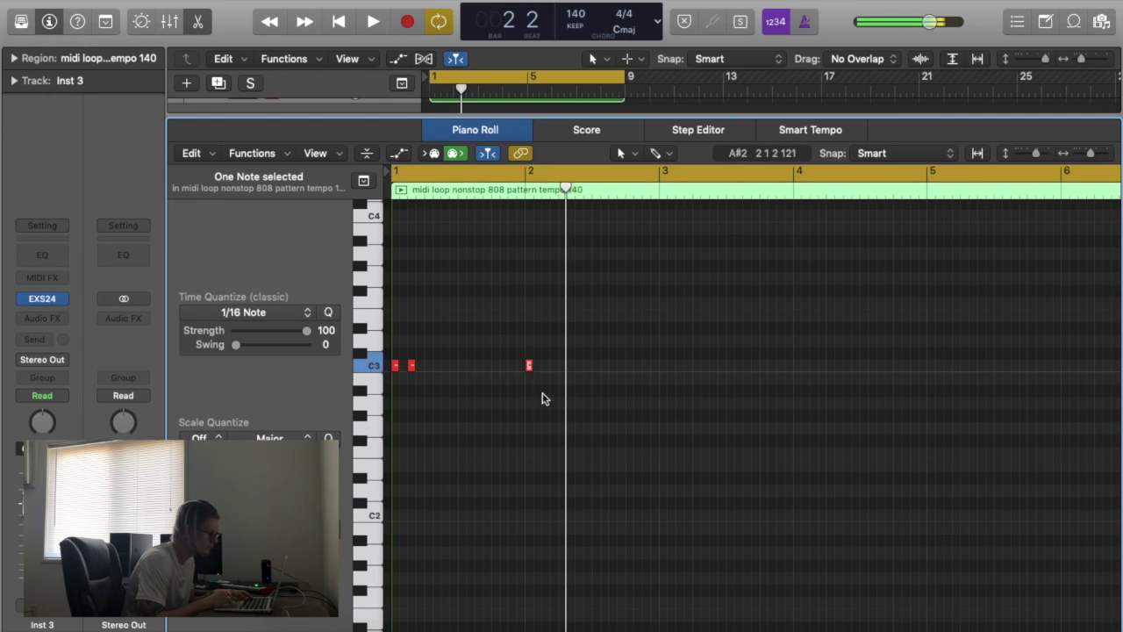
Step: Add C3 kick notes on beat 4 of bar 1 and the first beat of bar 2, auditioning the pattern
click(561, 429)
key(space)
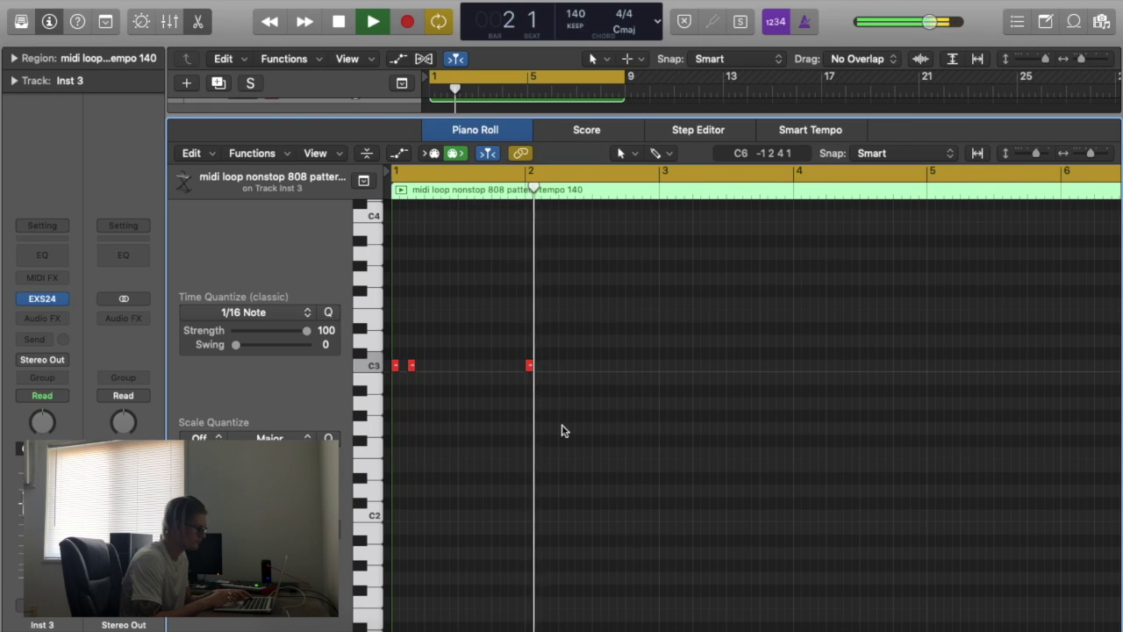
click(588, 415)
key(space)
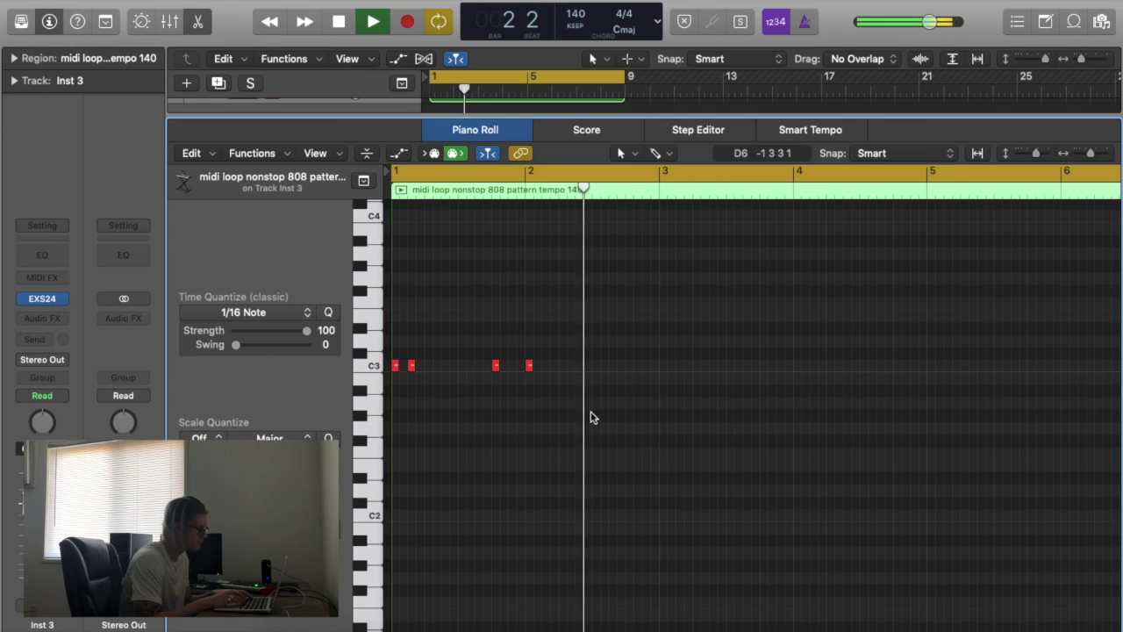
key(space)
Step: Play the arrangement with the mixer shown and reopen the sonnyD kick region for note editing
key(x)
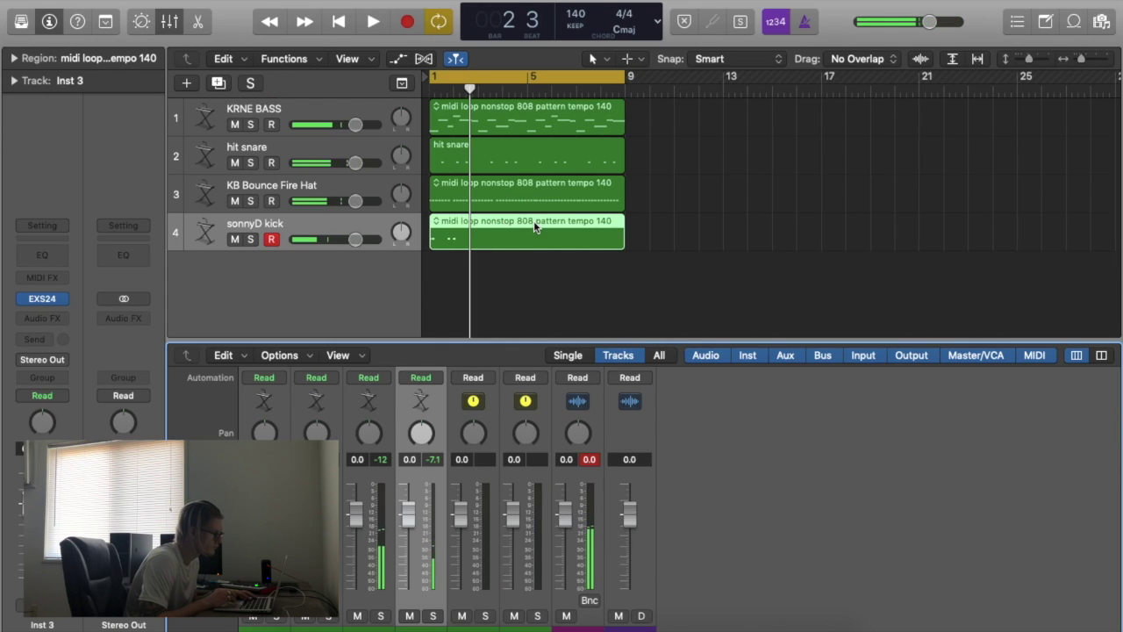
drag(1082, 60, 1087, 60)
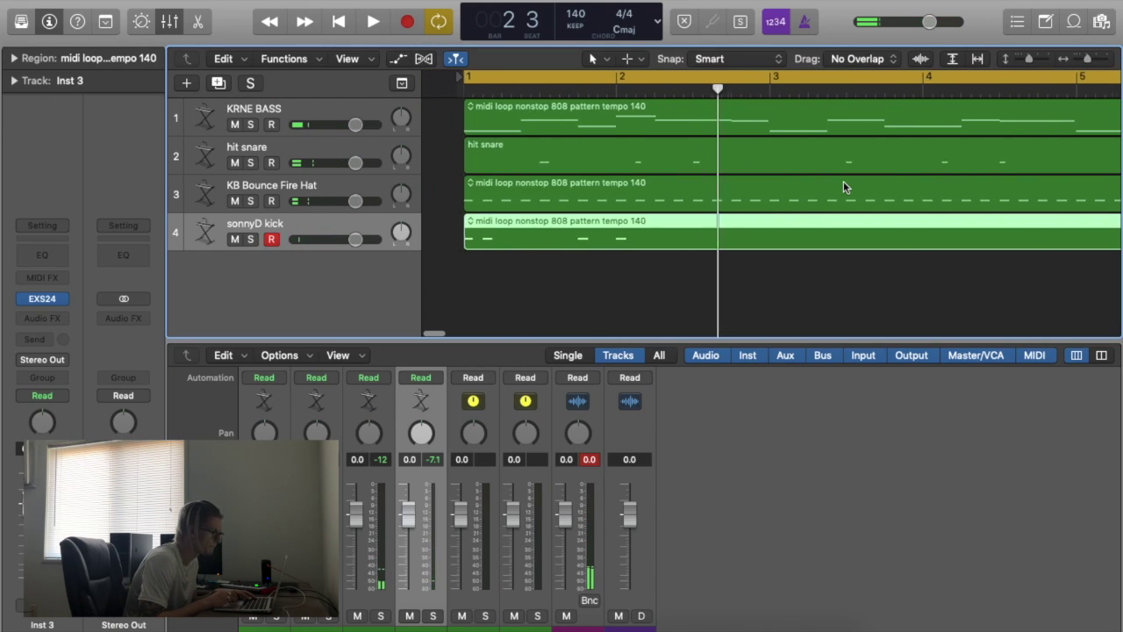
key(space)
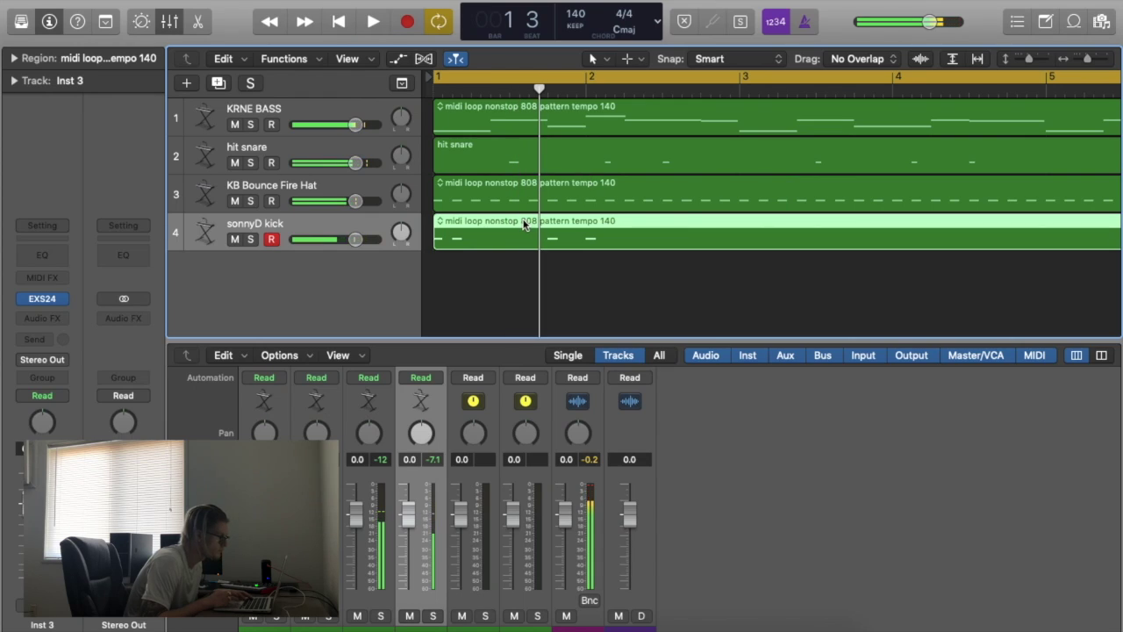
double_click(523, 225)
key(space)
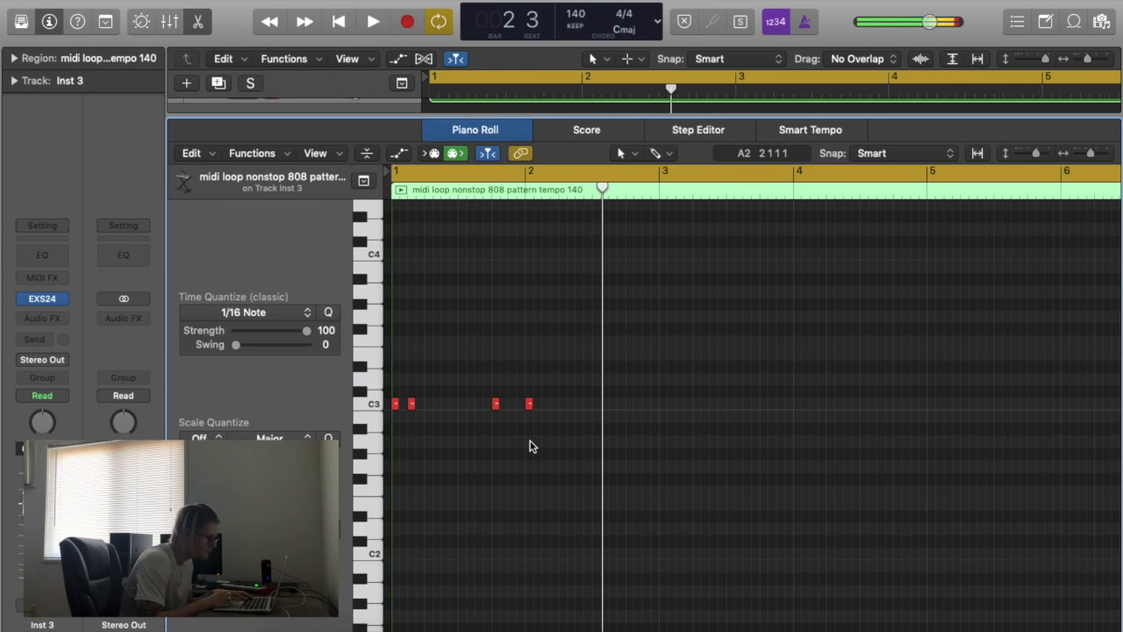
Step: Add C3 kick notes on beat 4 of bar 2 and on beats 1 and 3 of bar 3, and play them back
key(space)
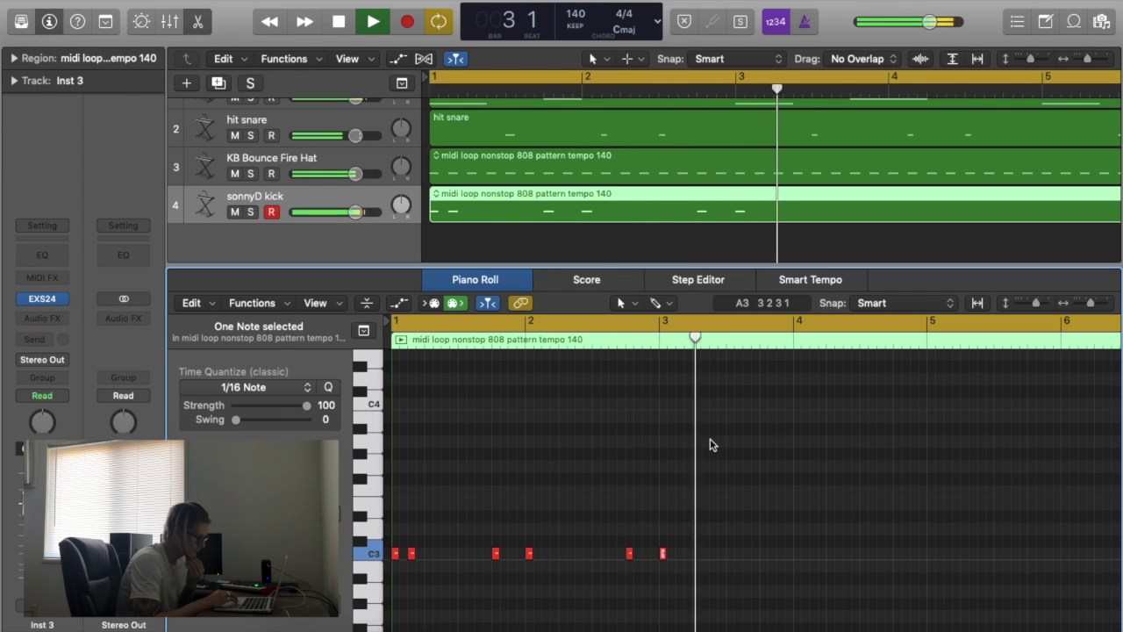
key(space)
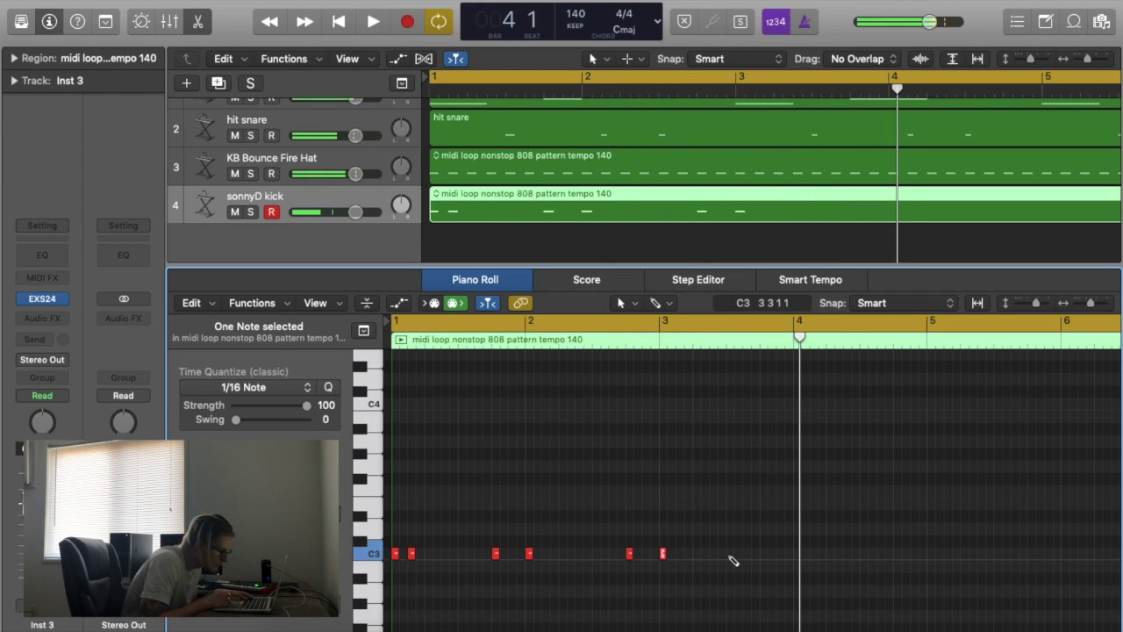
click(773, 533)
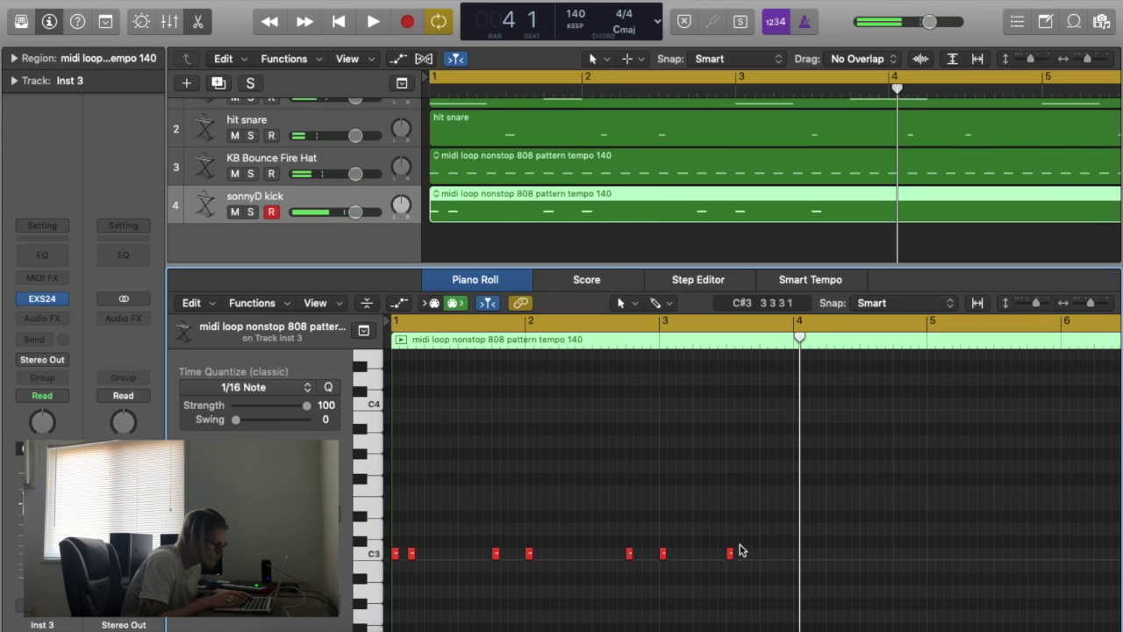
key(space)
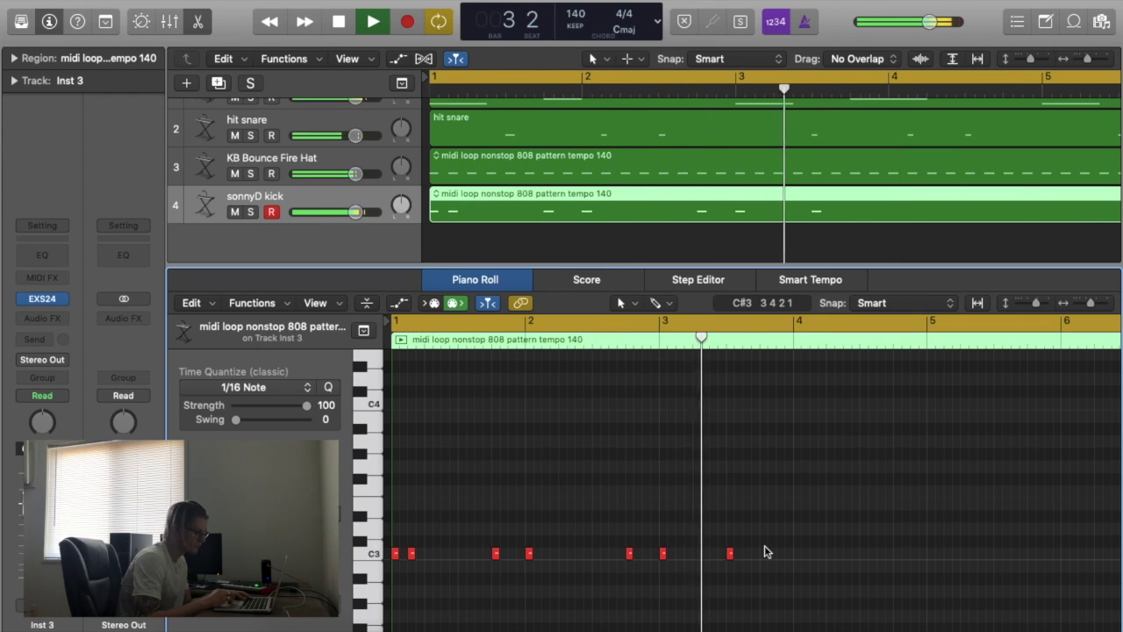
key(space)
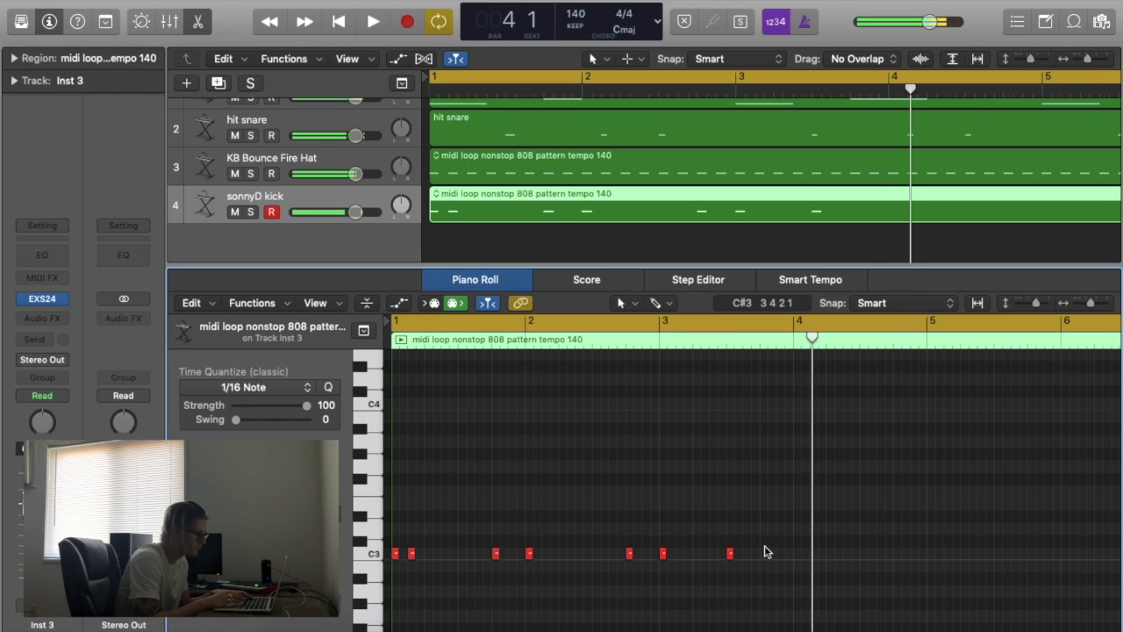
Step: Transpose all notes of the KB Bounce Fire Hat region up to C3 and play the loop
scroll(815, 210, up, 1)
click(815, 204)
drag(952, 523, 179, 430)
drag(394, 481, 393, 440)
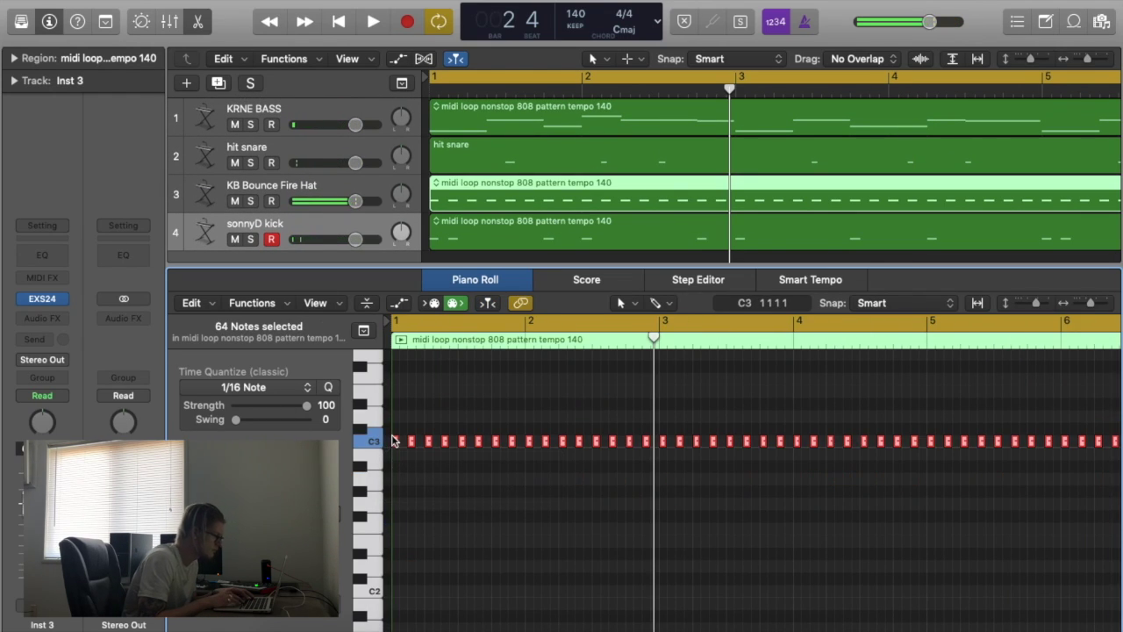
key(space)
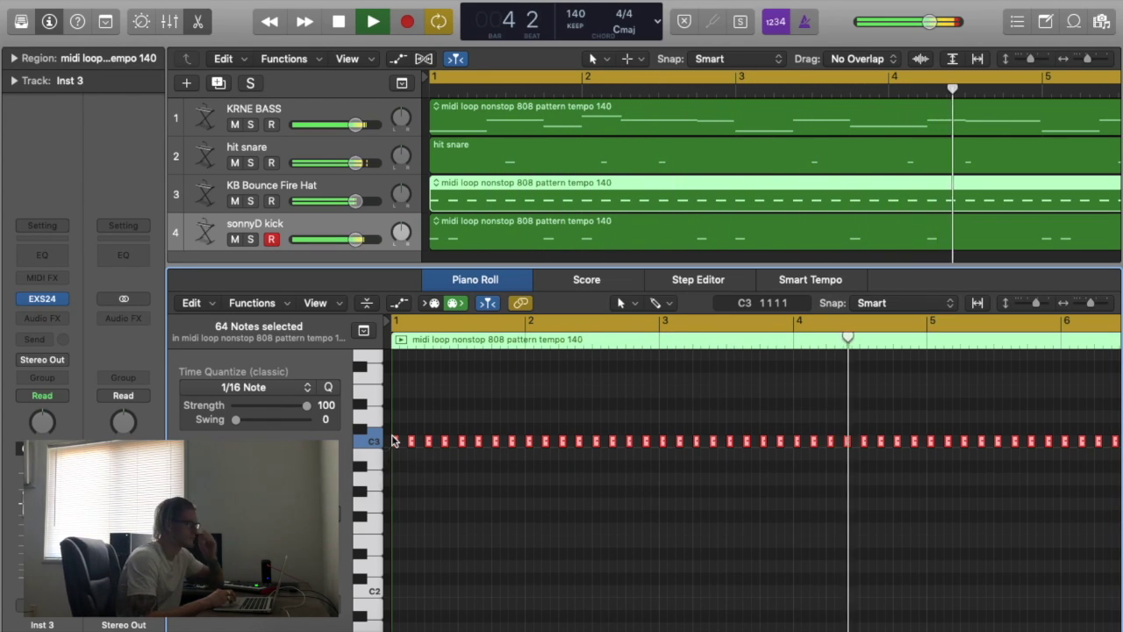
Step: Try a three-note hi-hat fill on A2 around beat 2 of bar 1 and audition it
click(618, 505)
key(space)
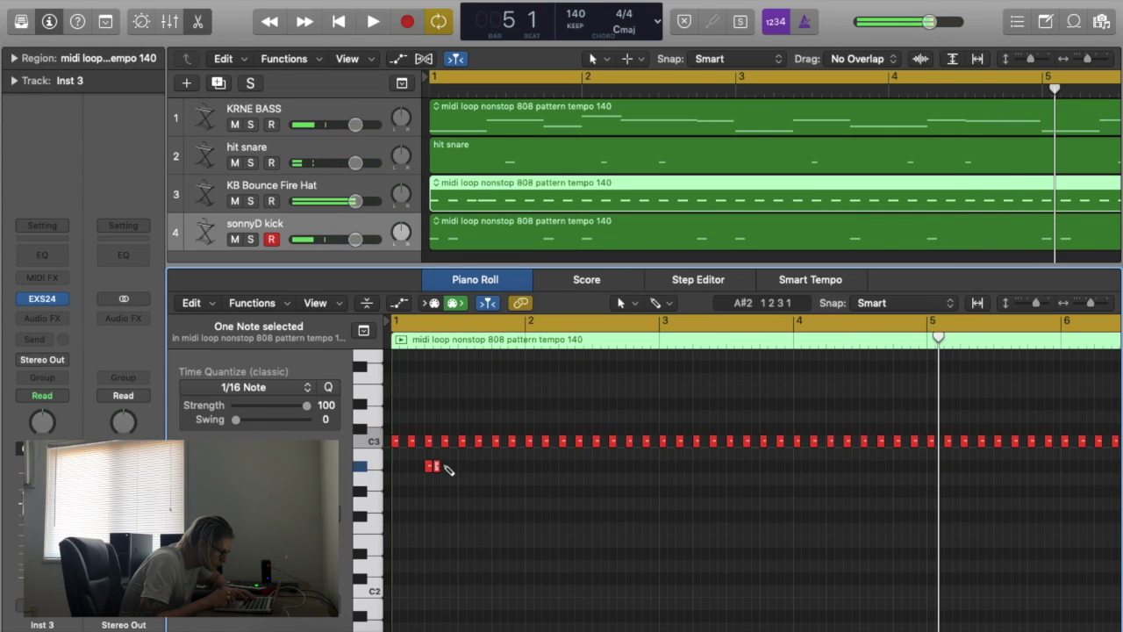
drag(429, 471, 429, 488)
key(space)
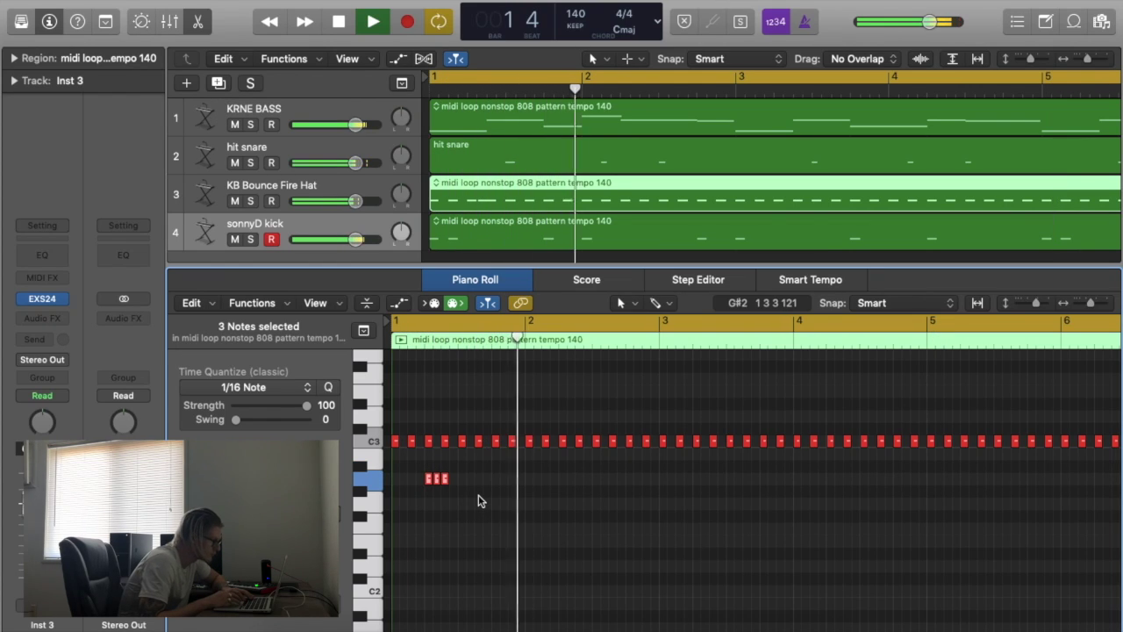
Step: Fill the gap just after beat 2 of bar 1 with an extra C3 hi-hat note and audition the hat pattern
key(Return)
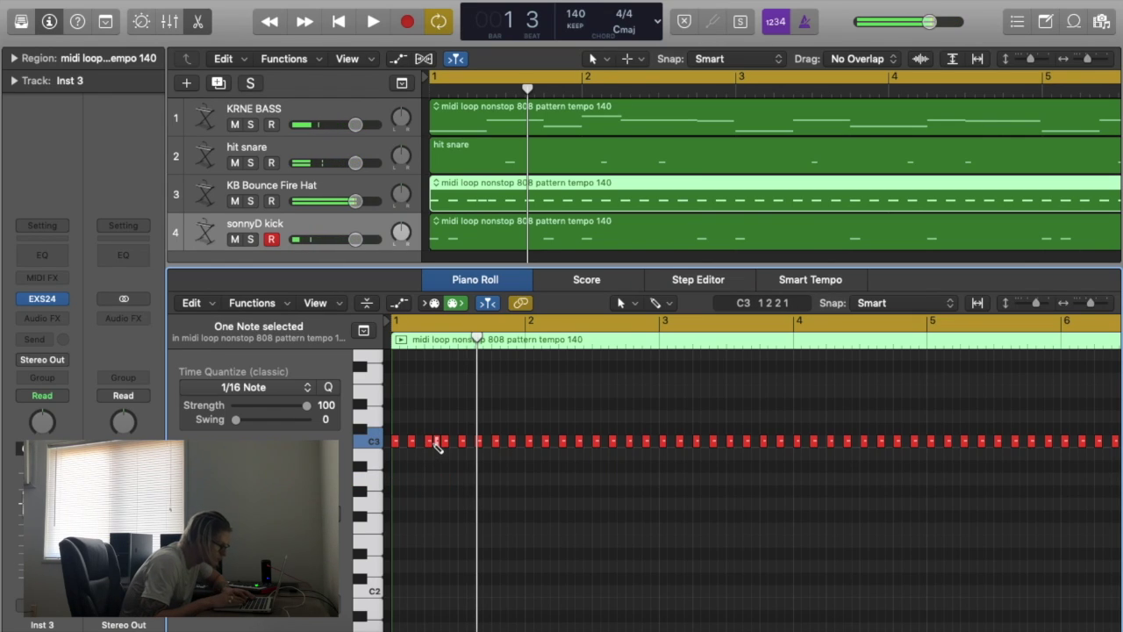
click(538, 472)
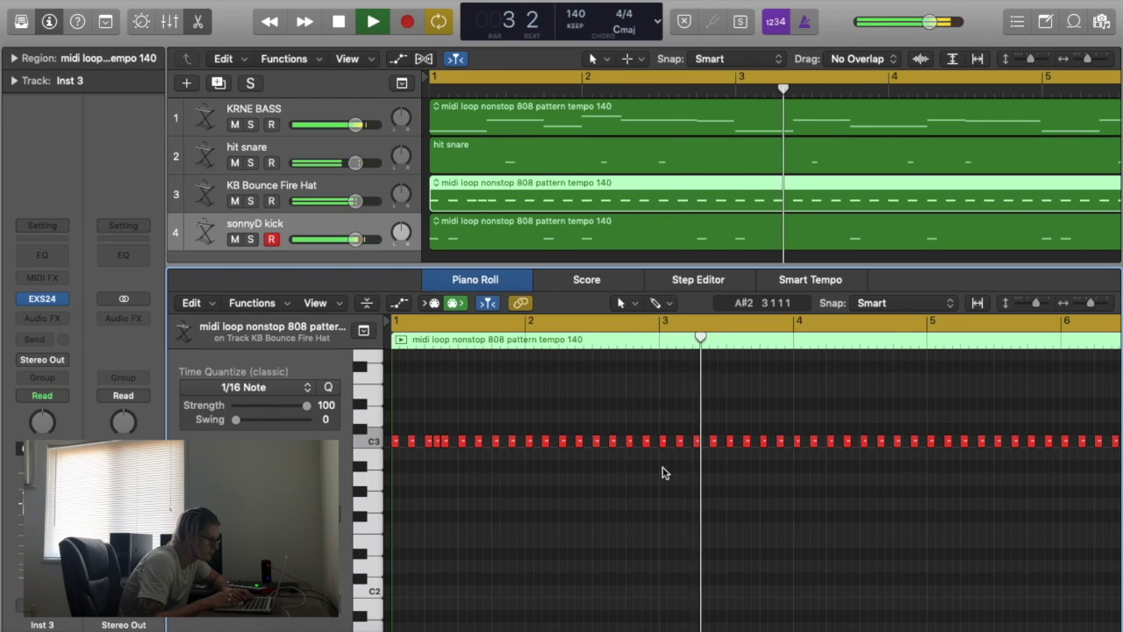
key(space)
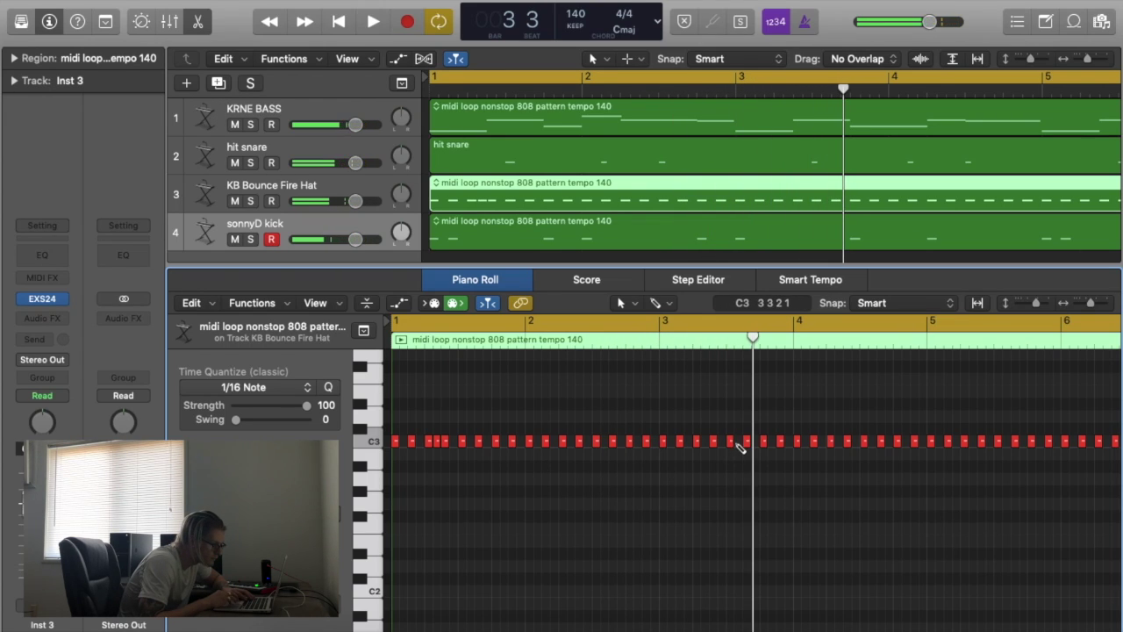
click(711, 444)
click(717, 514)
key(space)
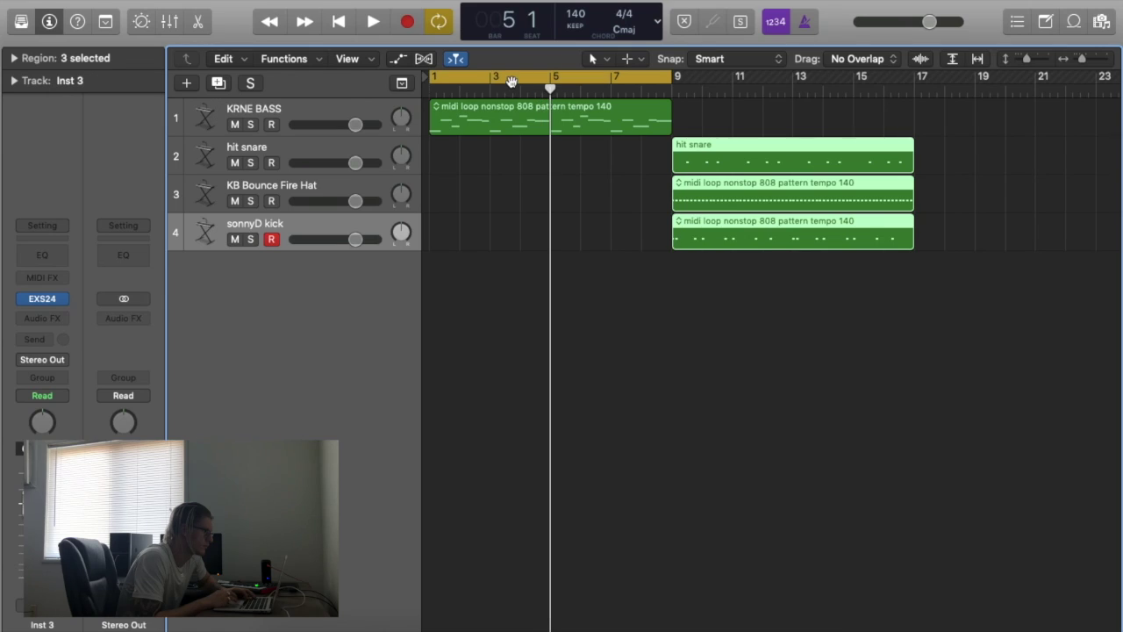
Step: Move the KRNE BASS region to start at bar 9 and set the cycle range to bars 9 to 17
click(511, 80)
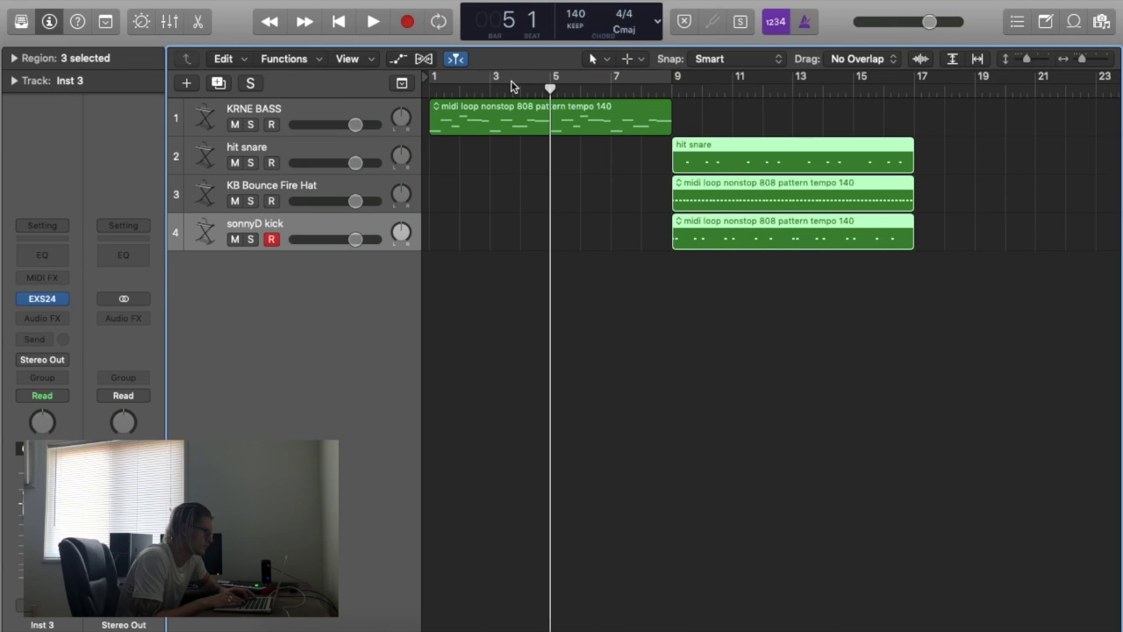
key(space)
drag(546, 117, 792, 114)
drag(554, 77, 915, 155)
click(990, 169)
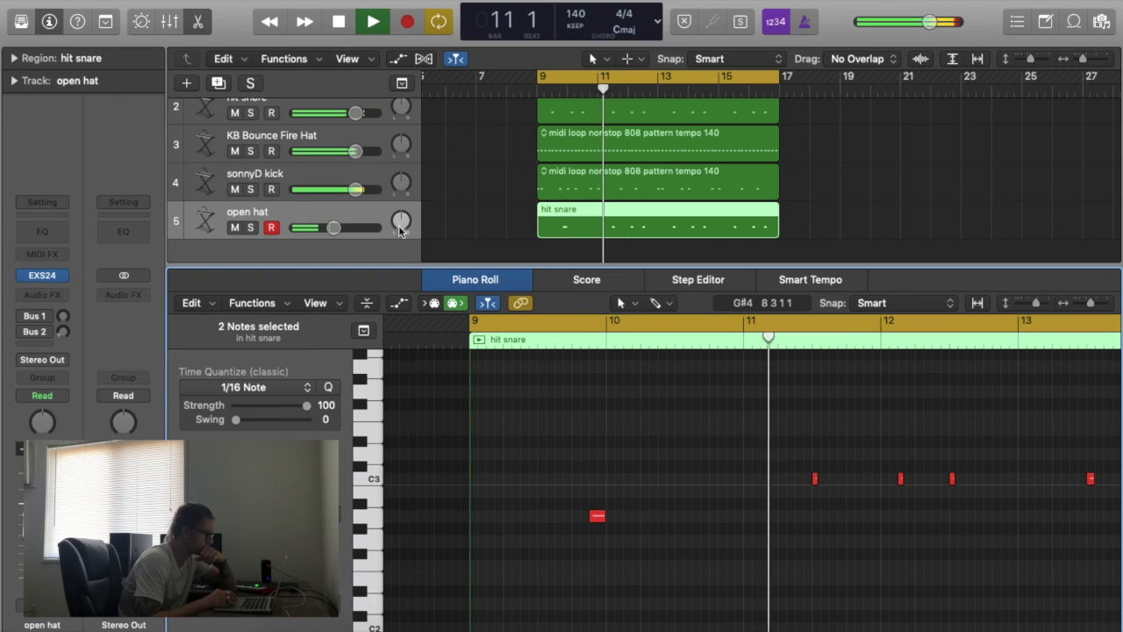
Step: Try lowering the open hat note just before bar 10 to F2 and play it back
key(space)
drag(597, 516, 596, 568)
key(space)
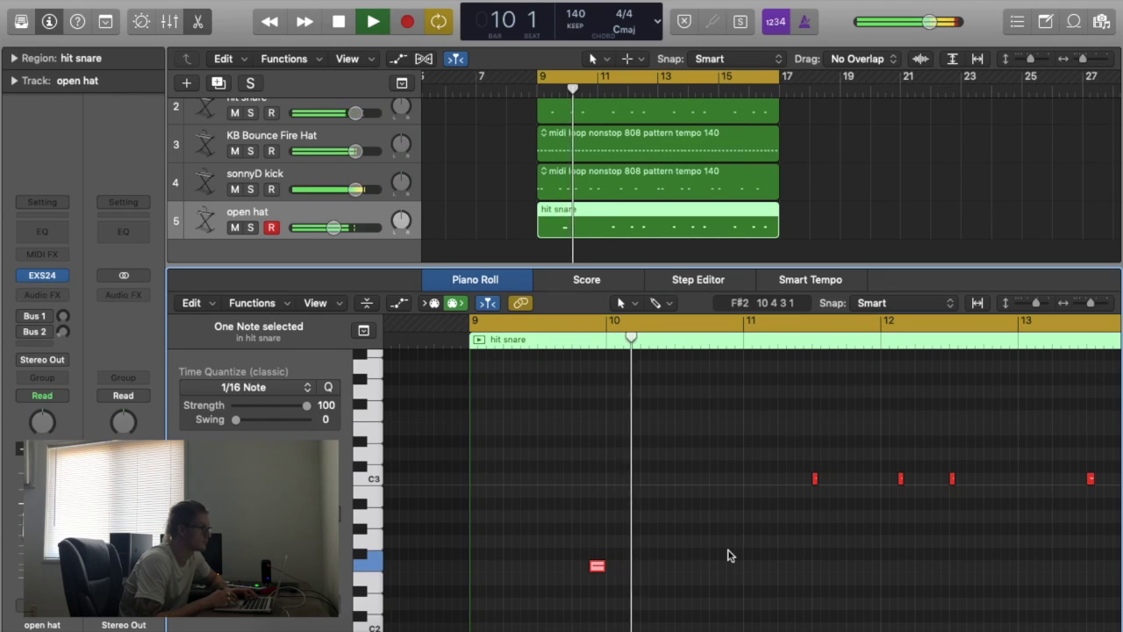
key(space)
Step: Try lengthening and shortening the F2 open hat note while looping, and undo the edits
drag(600, 562, 621, 564)
key(space)
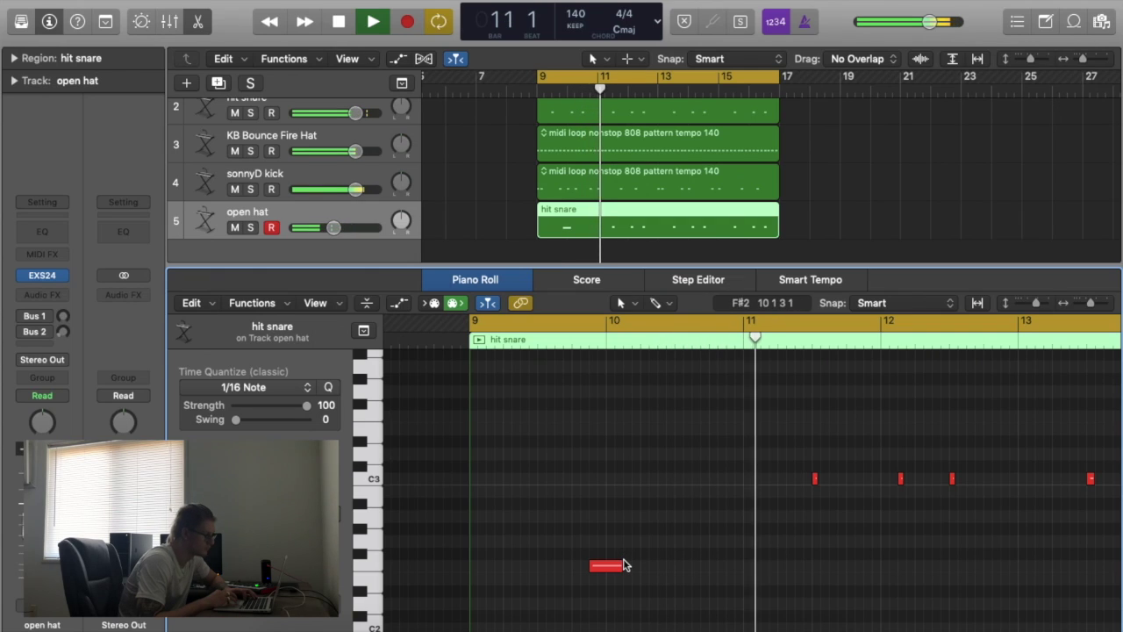
drag(620, 565, 602, 567)
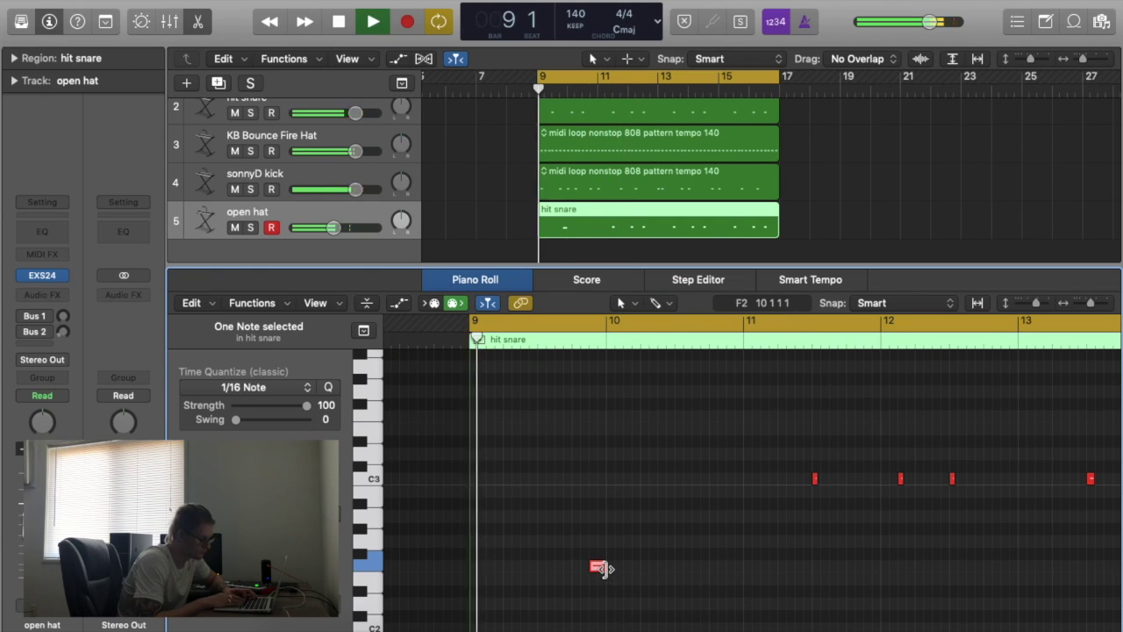
key(super+z)
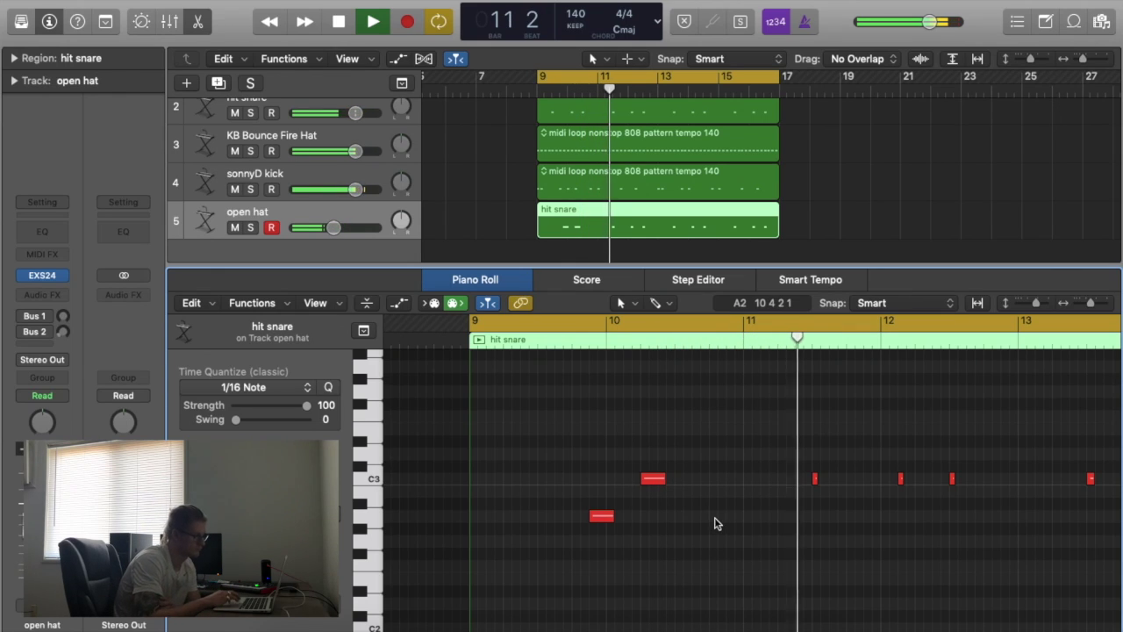
Step: Lower the open hat note just before bar 10 to G2 and play the pattern back
key(space)
click(651, 479)
drag(651, 479, 645, 532)
key(space)
click(685, 548)
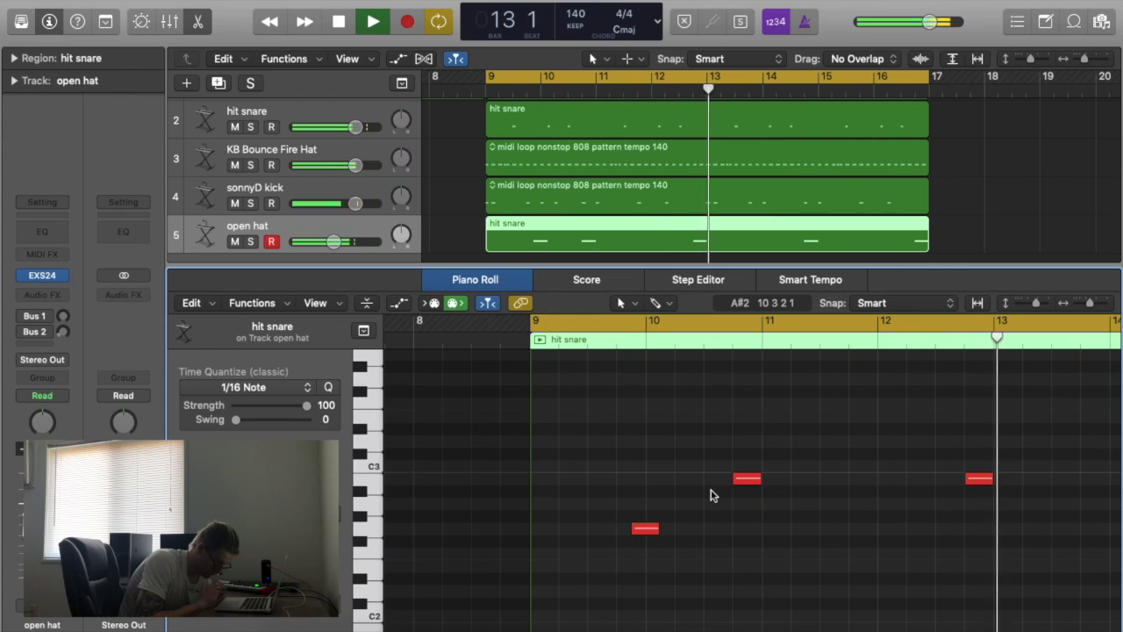
key(space)
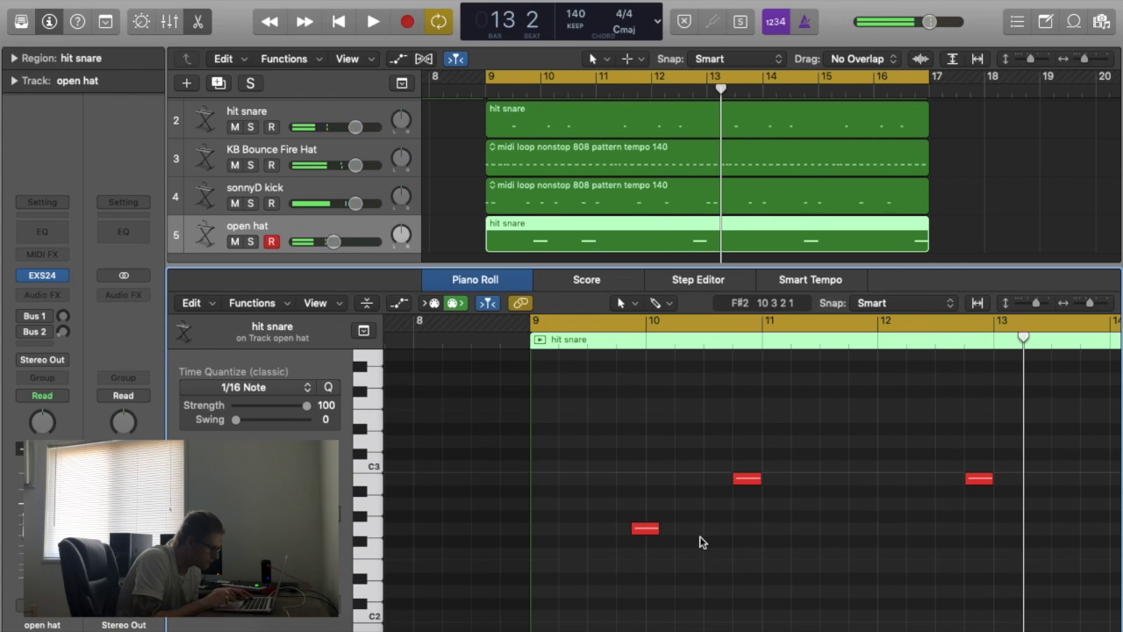
Step: Copy the G2 open hat note to just before bar 12 and audition it
drag(645, 530, 895, 534)
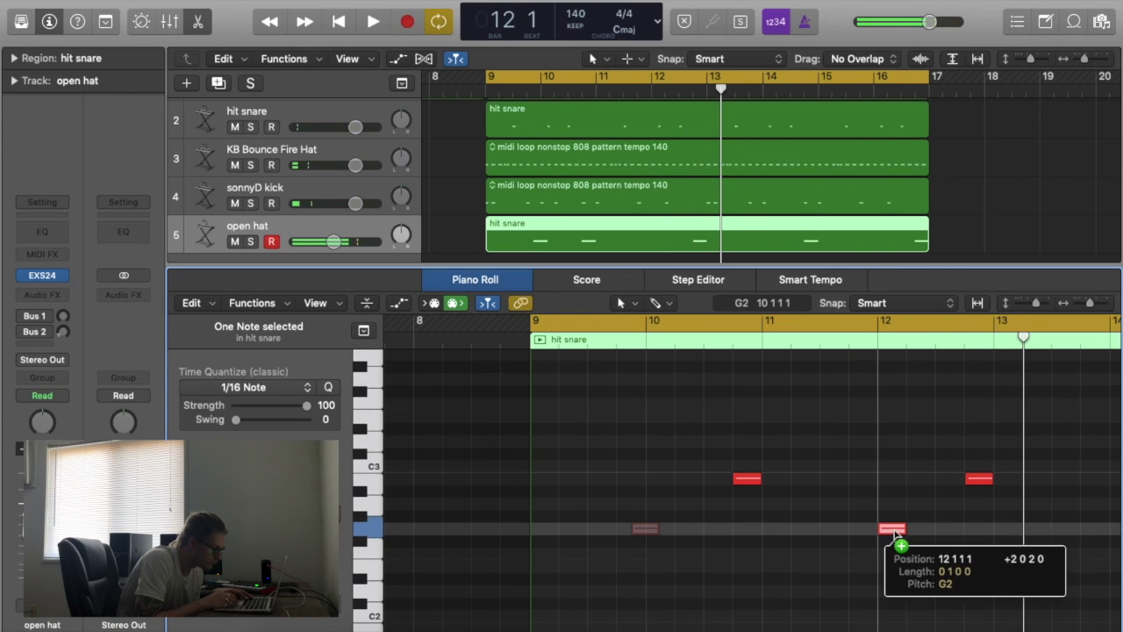
drag(895, 533, 880, 534)
key(space)
click(825, 552)
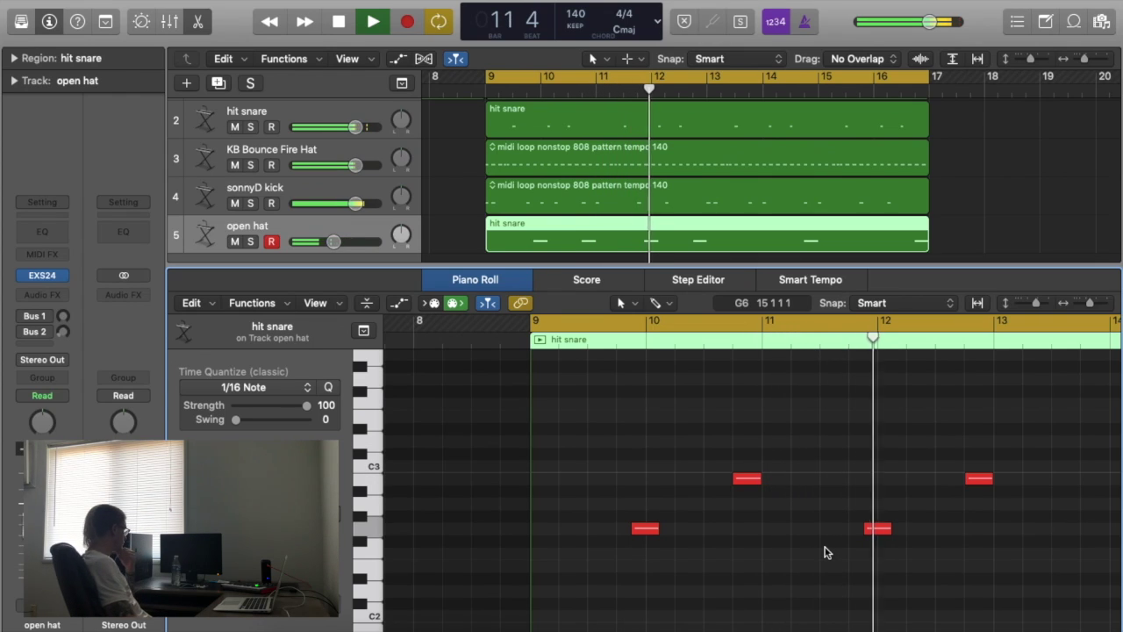
Step: Add another G2 open hat note directly after the one at bar 12, audition it, and extend its start back to 12 1 1 1
key(space)
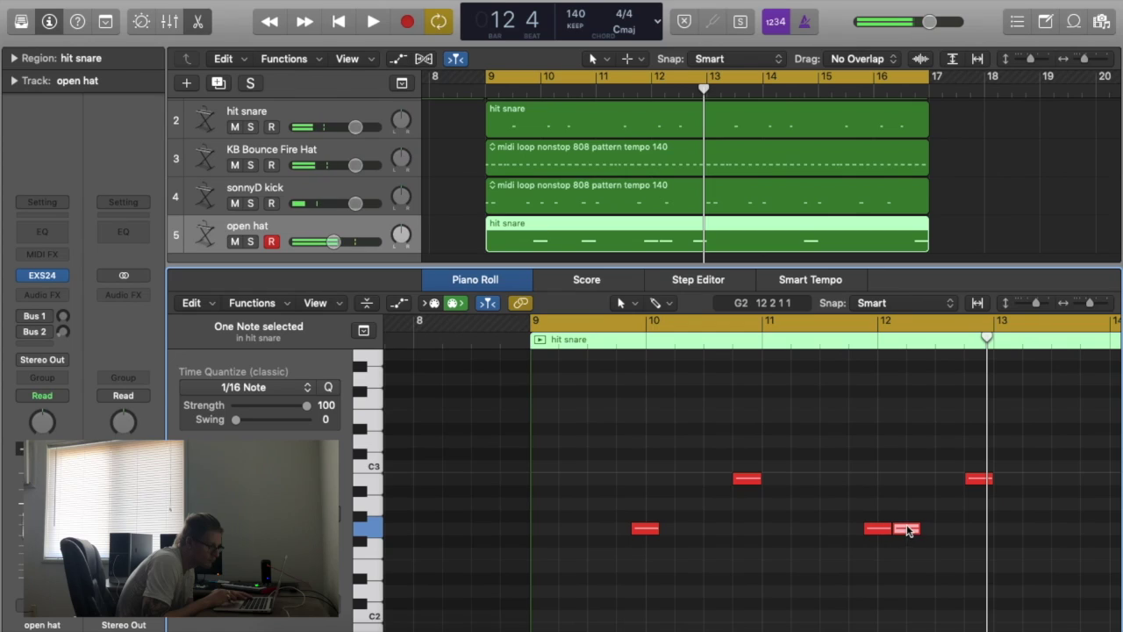
click(889, 572)
key(space)
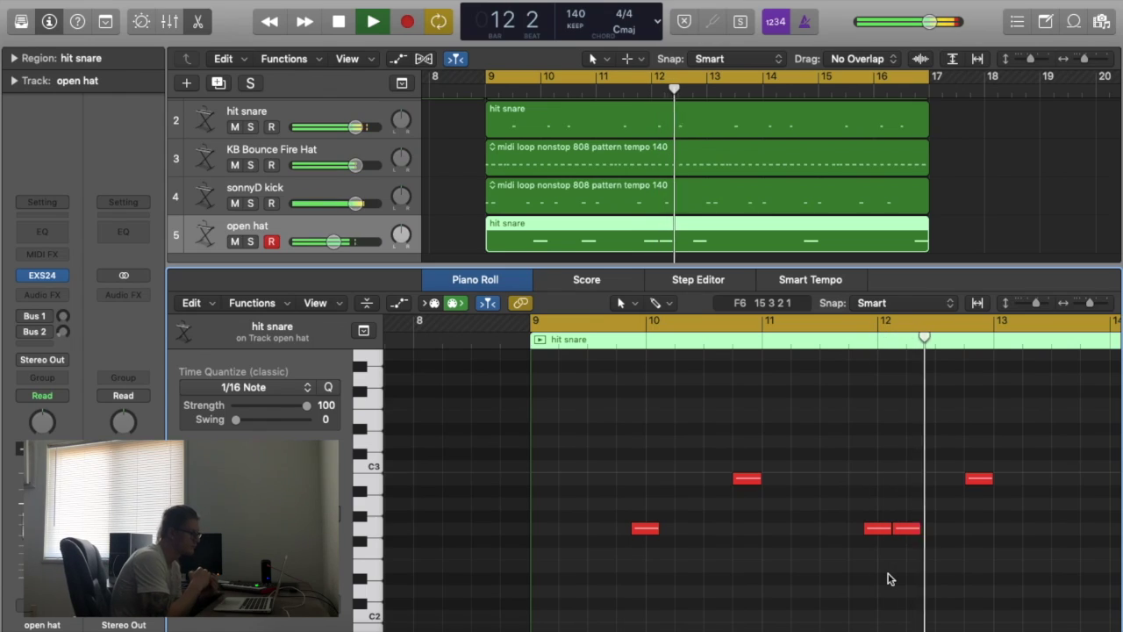
key(space)
mouse_move(889, 530)
mouse_down()
mouse_move(869, 529)
mouse_move(895, 532)
mouse_move(882, 538)
mouse_up()
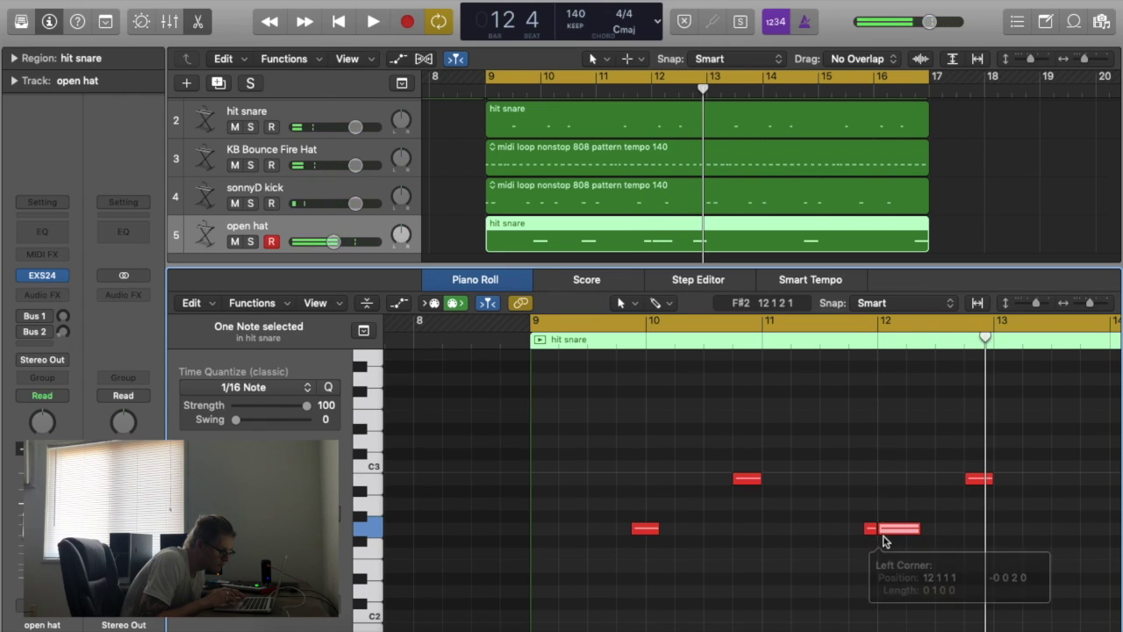
Step: Copy the open hat notes from the first four bars into bars 13 to 17 and close the Piano Roll
key(super+a)
key(z)
drag(585, 483, 889, 471)
click(864, 469)
key(p)
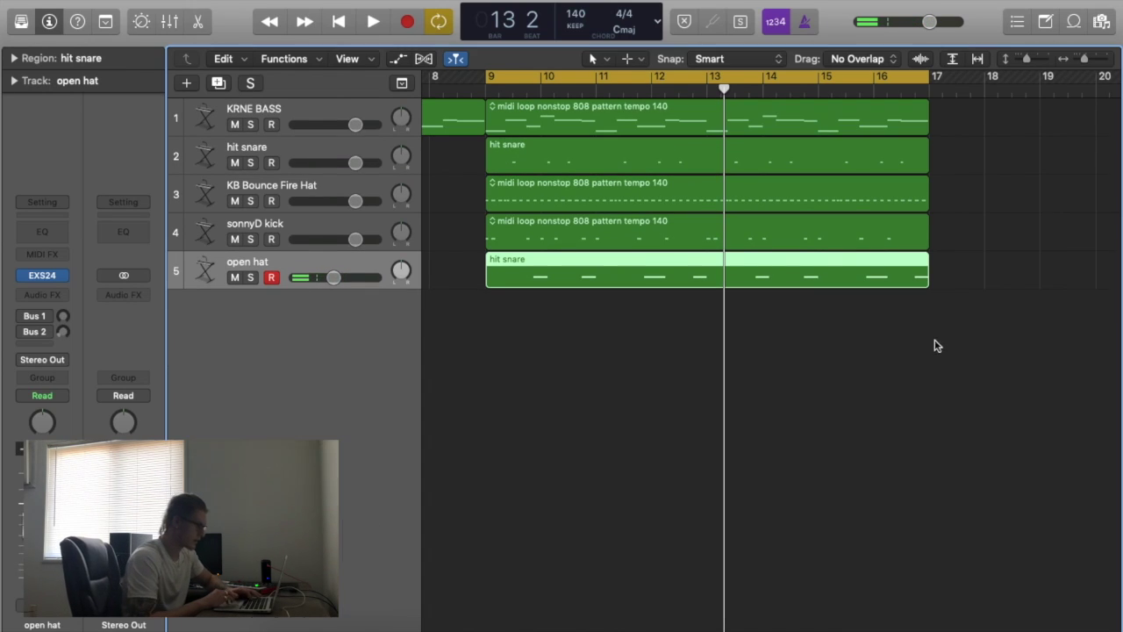
Step: Repeat the bar 9 to 17 regions of all five tracks at bar 17 and play the arrangement without the cycle
drag(1088, 60, 1079, 62)
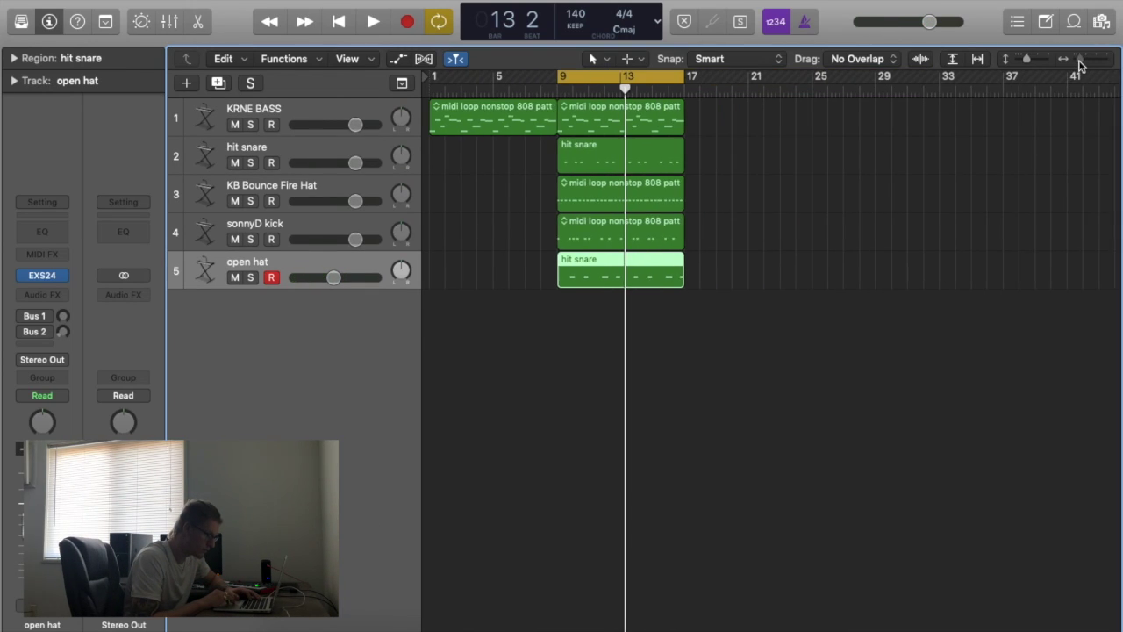
click(871, 203)
scroll(871, 203, left, 1)
scroll(871, 202, right, 1)
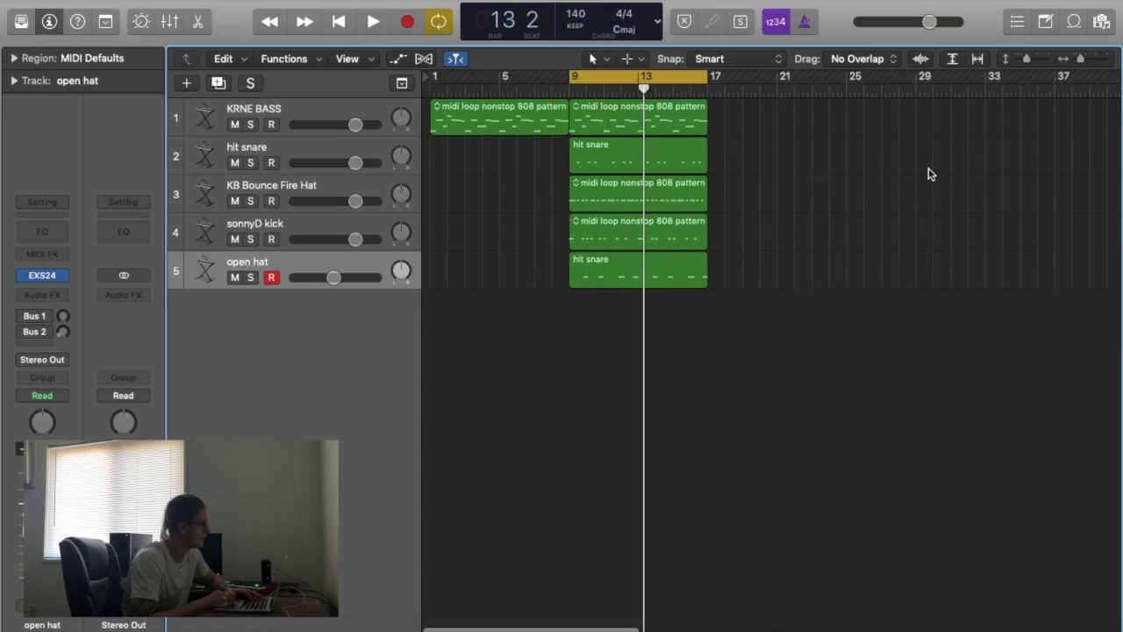
drag(735, 123, 614, 281)
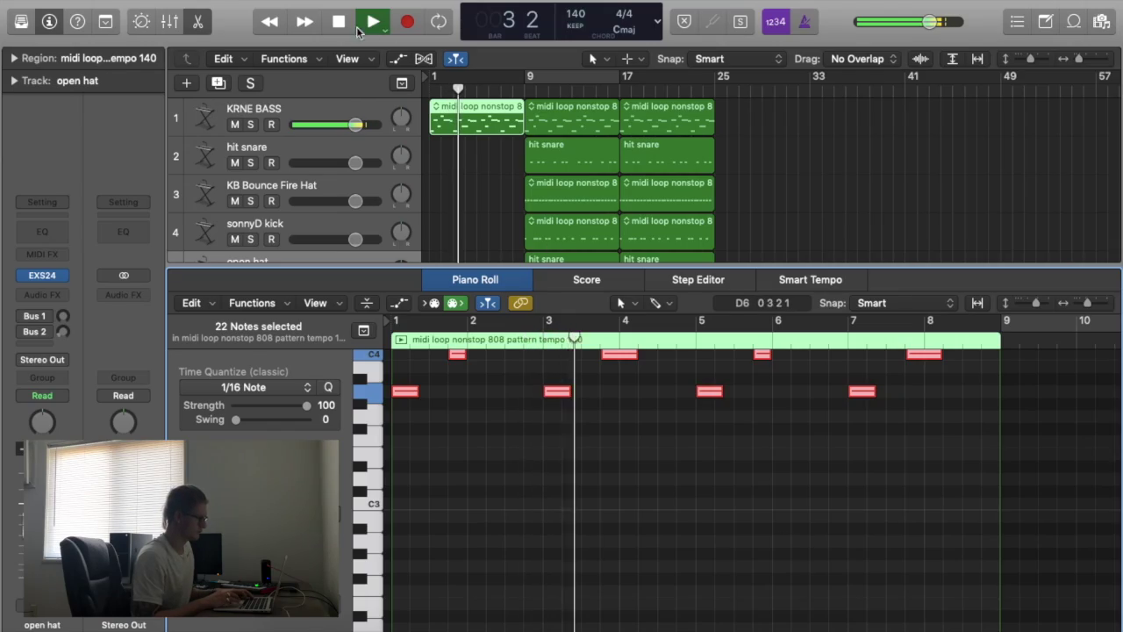
key(Return)
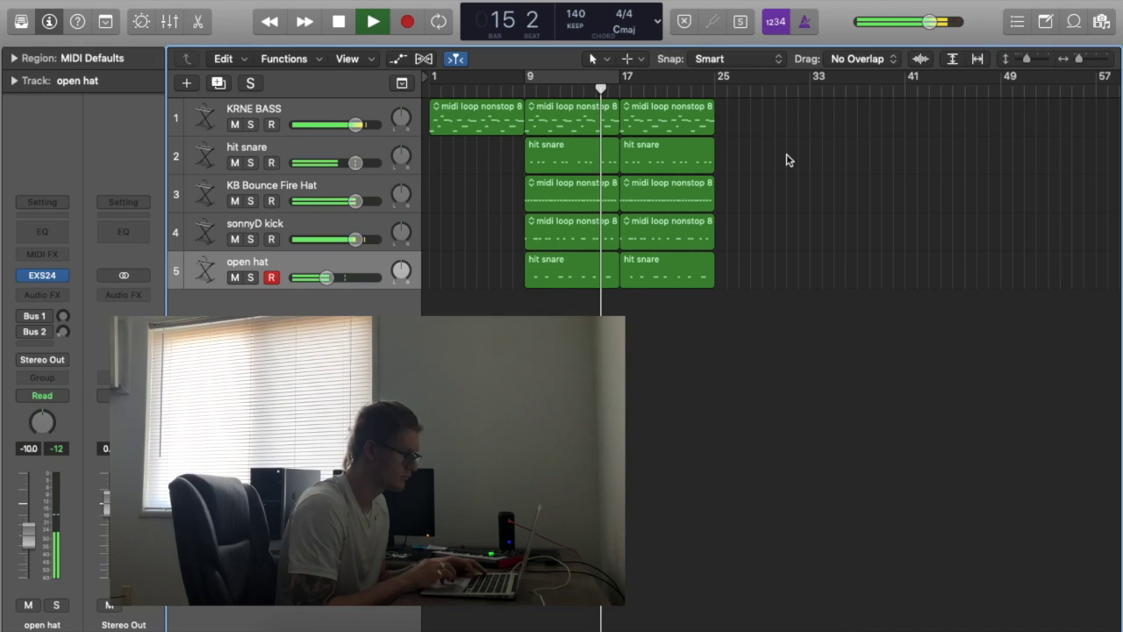
Step: Copy the KRNE BASS, hit snare and KB Bounce Fire Hat regions onto bars 25 to 41
drag(787, 159, 755, 185)
drag(670, 124, 862, 124)
drag(772, 251, 729, 201)
click(729, 251)
Step: Trim the start of the drum regions at bar 17 to bar 18 and of those at bar 25 to bar 26
drag(702, 298, 638, 166)
drag(626, 282, 633, 284)
click(777, 338)
scroll(790, 341, right, 5)
scroll(797, 342, left, 5)
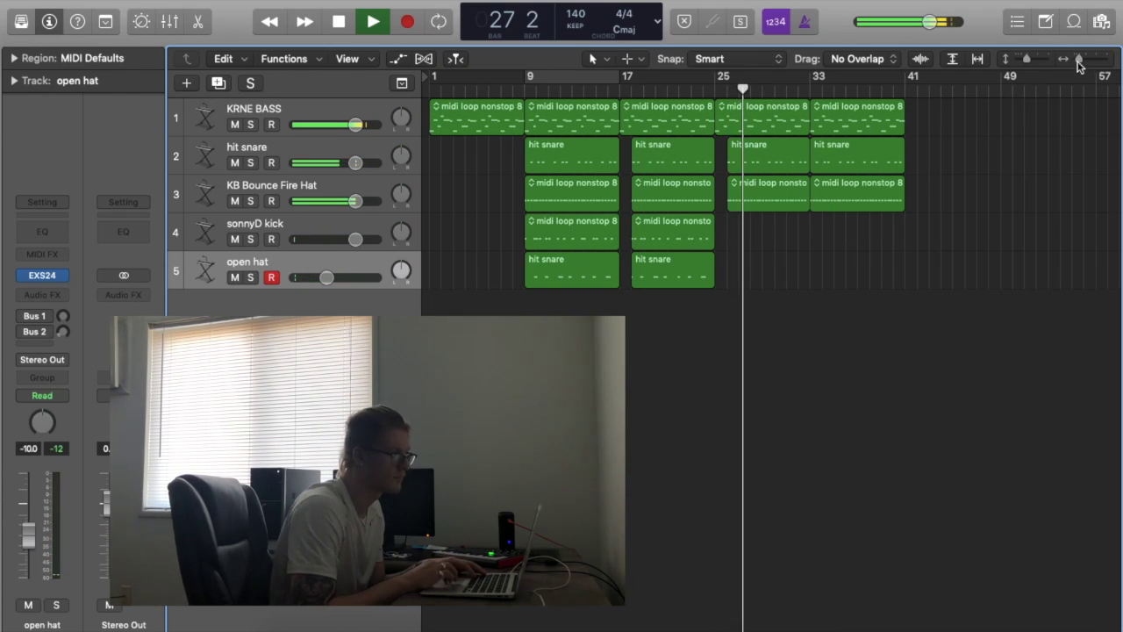
Step: Open the hit snare region at bar 33 in the Piano Roll and delete the extra hits between its main snare hits
drag(1078, 62, 1081, 59)
click(769, 162)
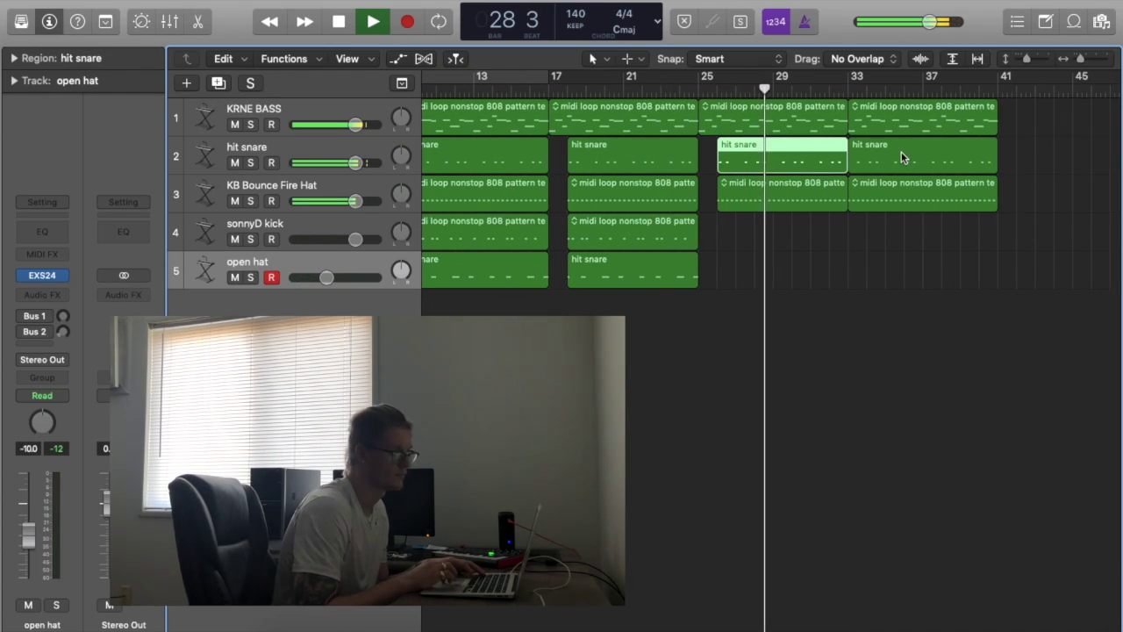
double_click(902, 158)
key(space)
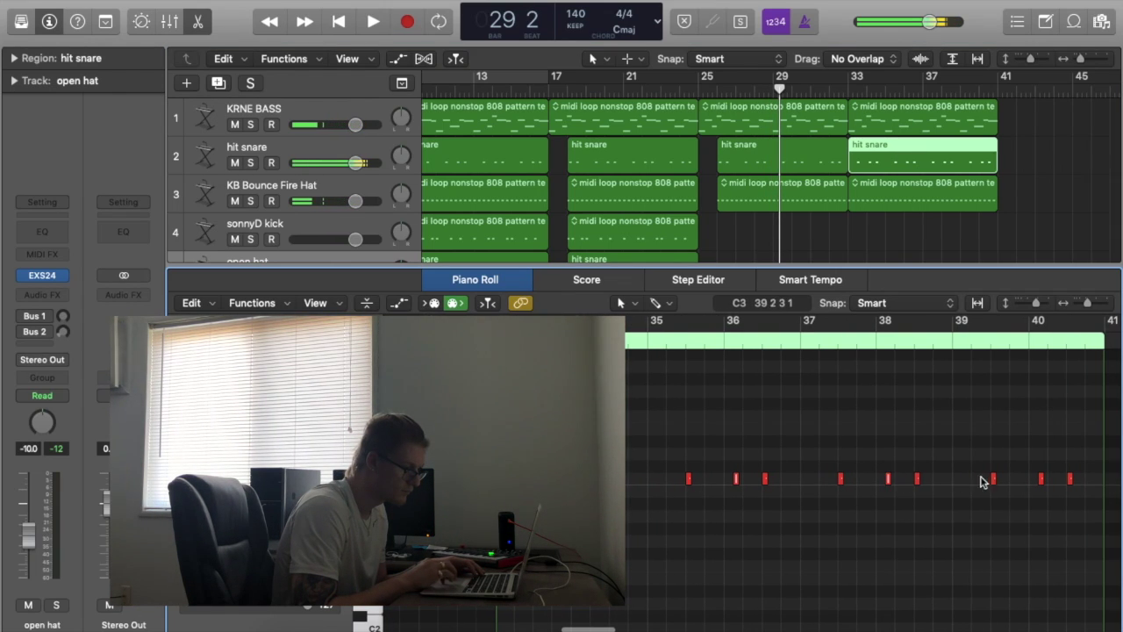
key(x)
key(x)
Step: Replace the hit snare region at bar 26 with a copy of the simplified bar 33 region and play it back
click(723, 148)
key(Delete)
drag(869, 159, 719, 167)
key(space)
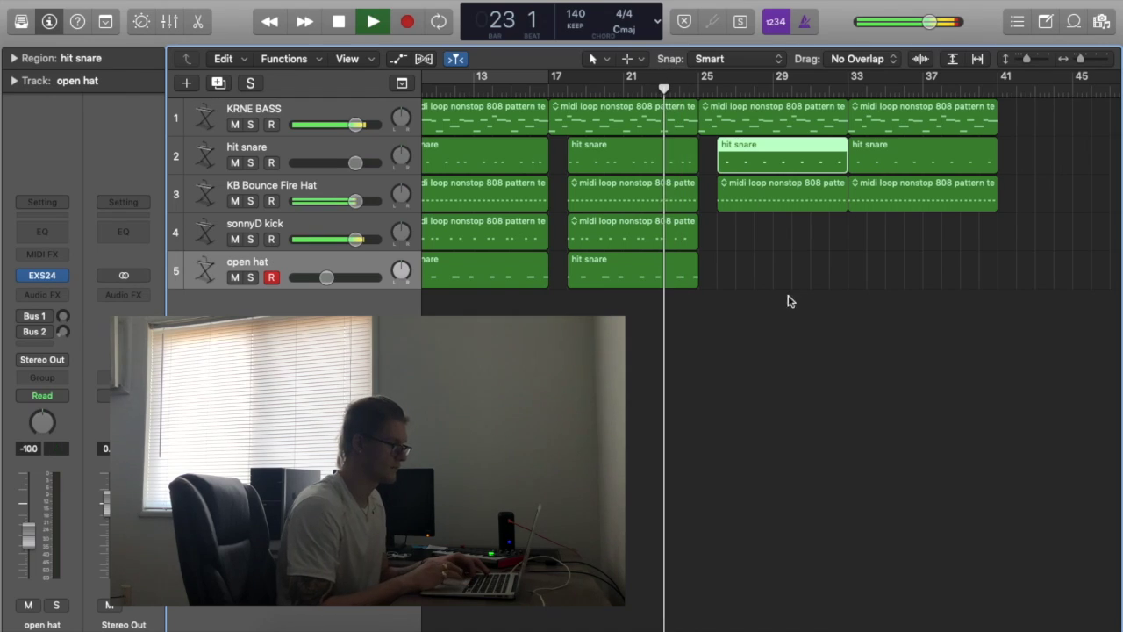
click(787, 301)
Step: Discard the trial kick copy at bar 33 and place a shortened copy of the bar 9 sonnyD kick region on bars 29 to 33
drag(1081, 59, 1077, 59)
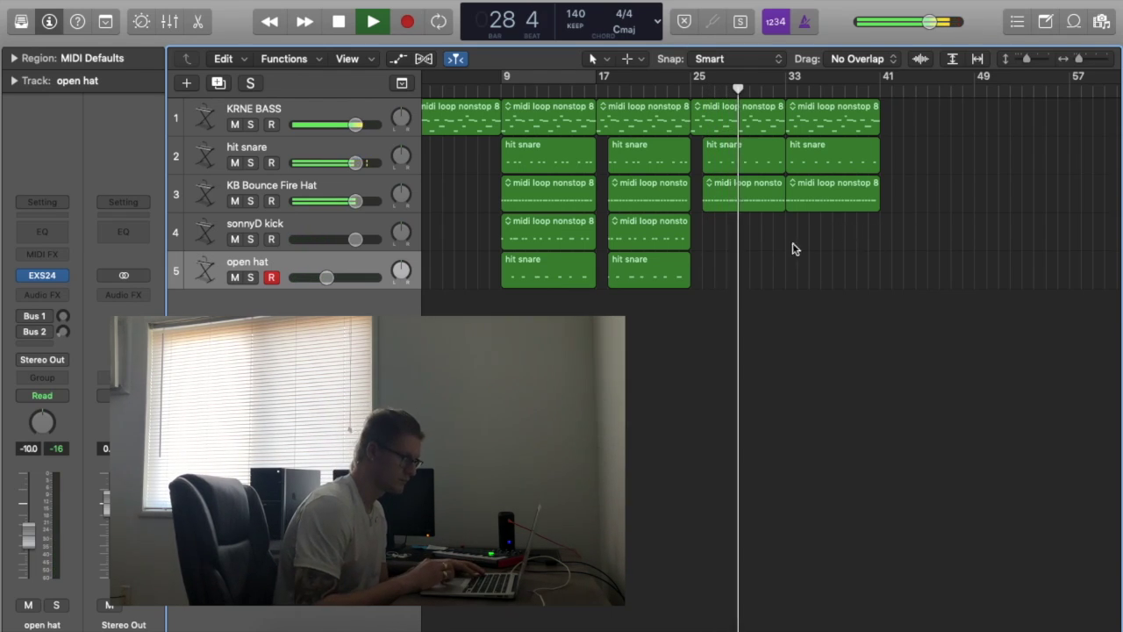
drag(640, 241, 822, 252)
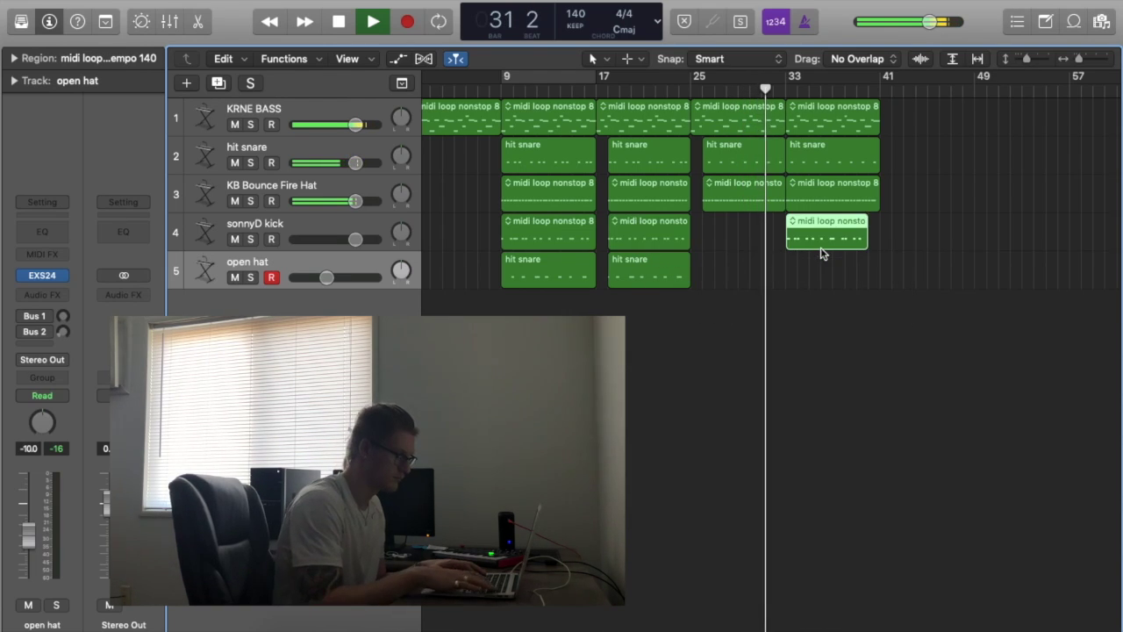
key(Delete)
click(529, 225)
drag(529, 226, 816, 253)
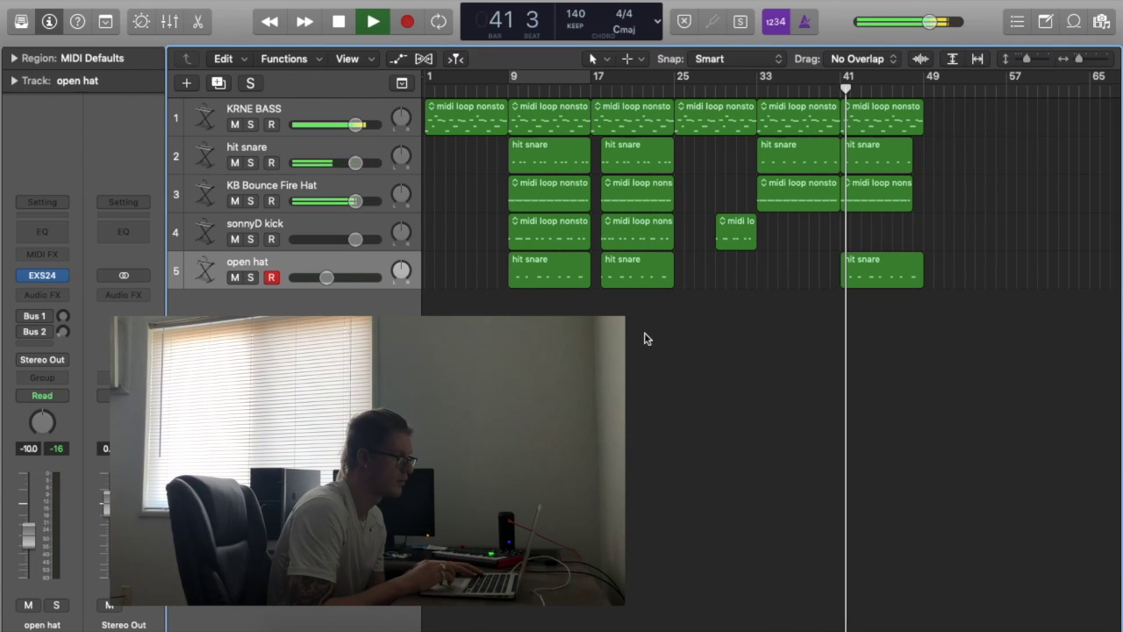
Step: Copy the bar 9 to 25 section to bar 49 and trim the open hat region at bar 41 to end at bar 48
drag(645, 338, 954, 155)
click(981, 346)
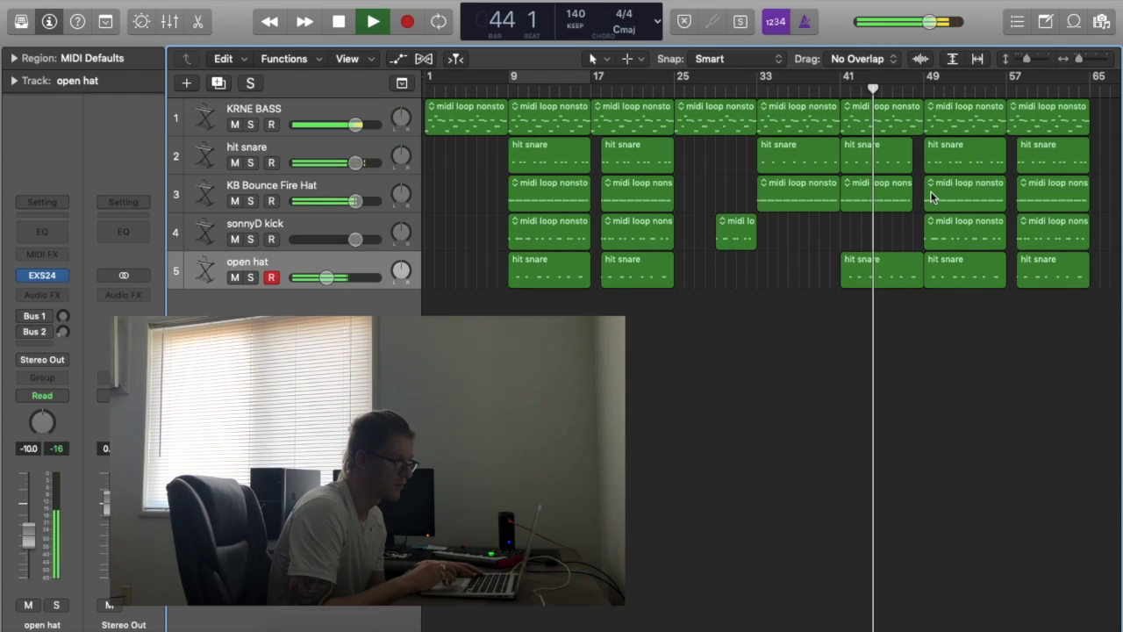
drag(916, 282, 912, 282)
click(915, 295)
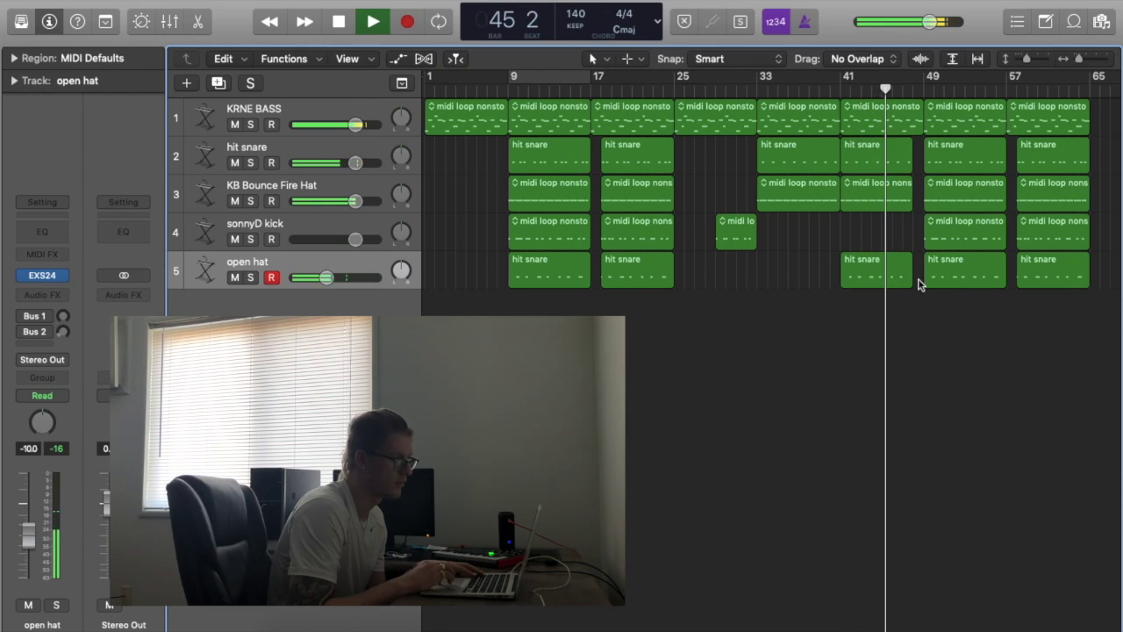
Step: Extend the drum regions at bar 58 back to bar 57 and trim the bar 49 drum regions to end at bar 56
drag(1028, 290, 1033, 160)
drag(1017, 282, 996, 169)
click(1009, 334)
click(935, 349)
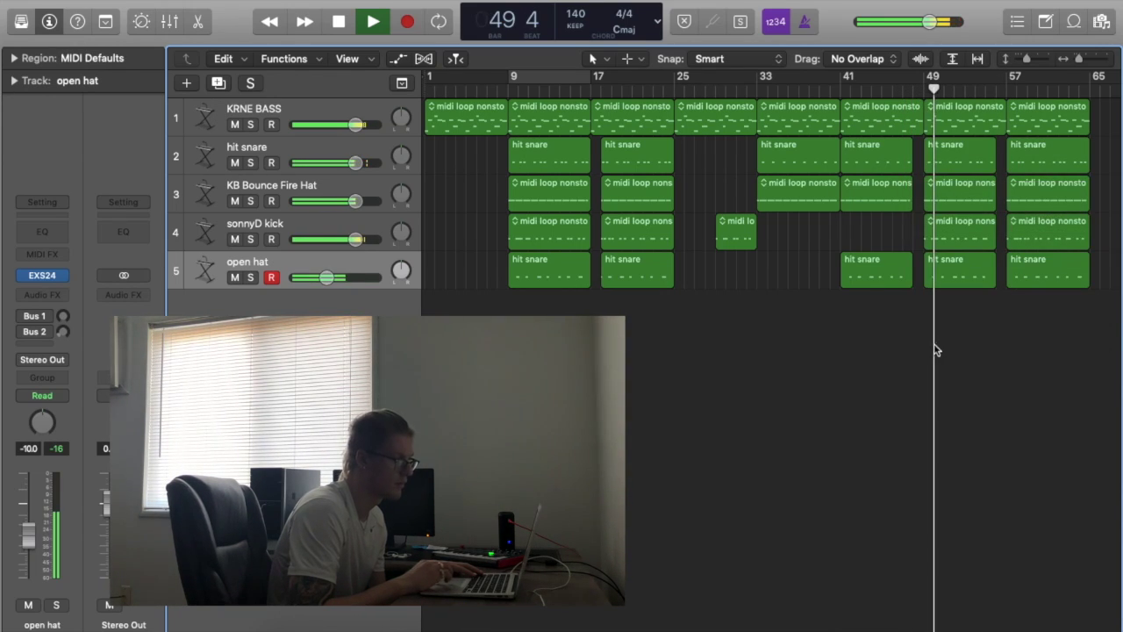
Step: Check the open hat region at bar 41 in the Piano Roll during playback
drag(1080, 59, 1084, 59)
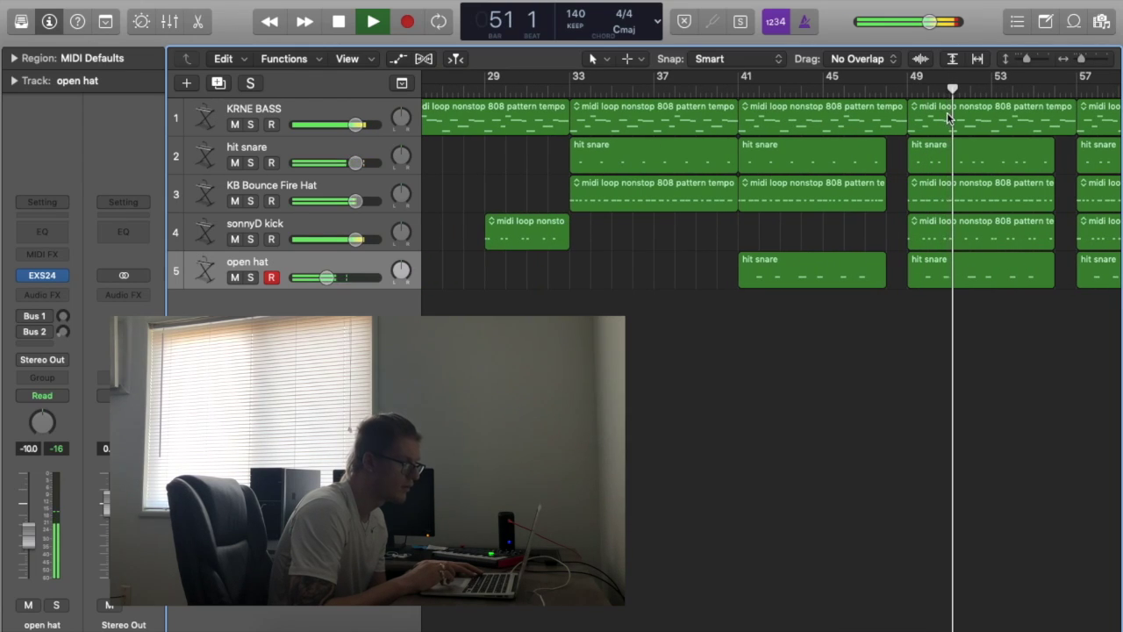
click(851, 261)
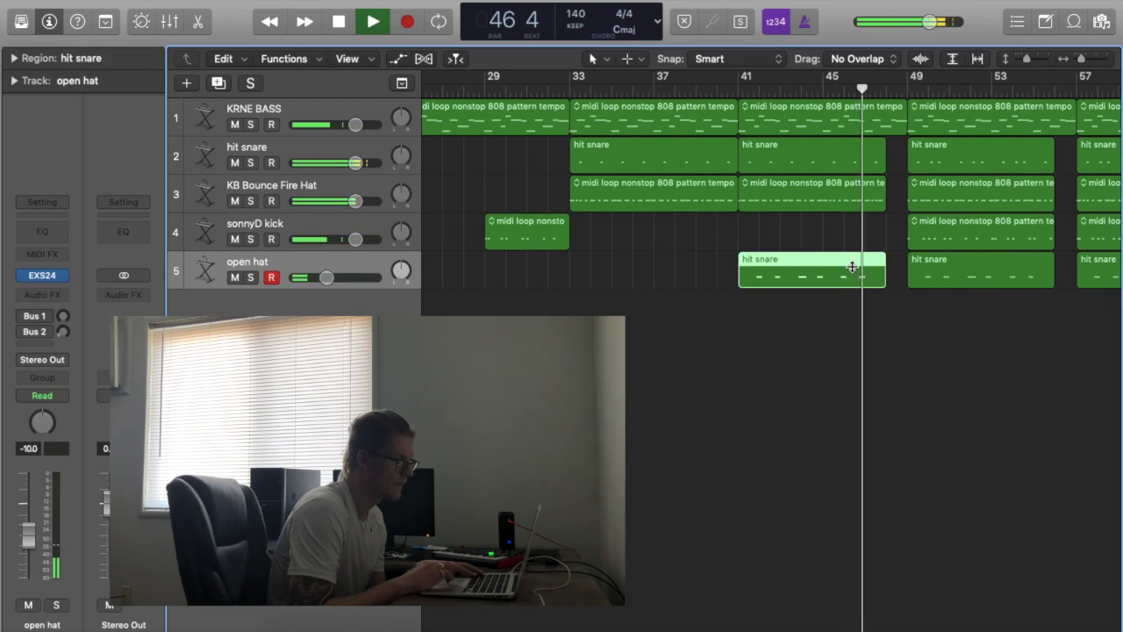
key(e)
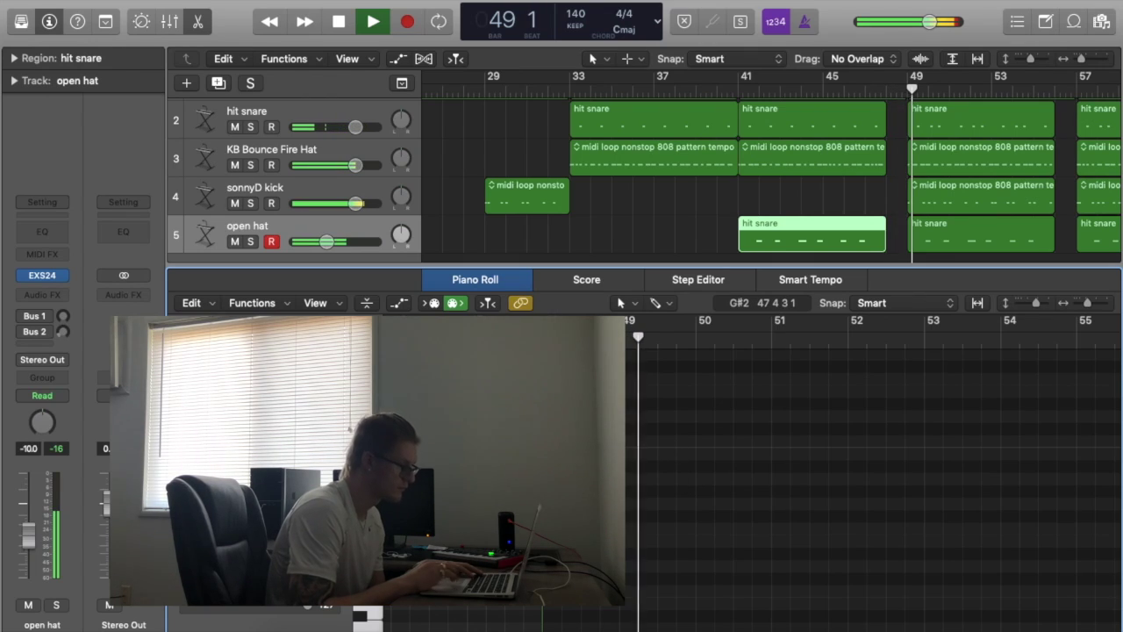
key(e)
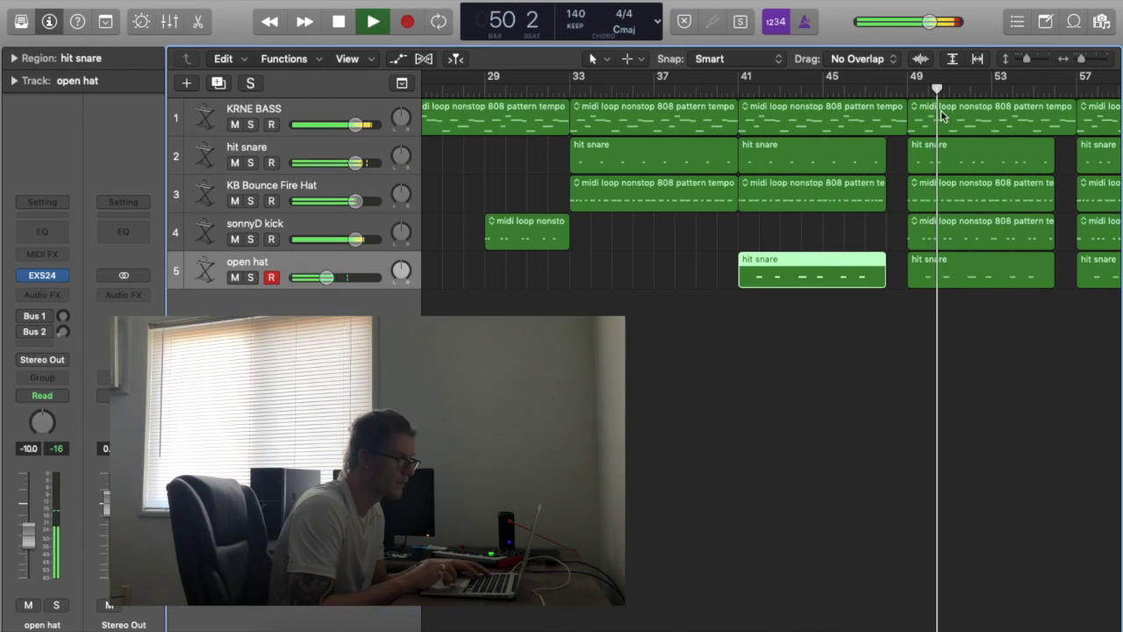
Step: Duplicate the bar 25 to 65 arrangement of all five tracks so the copy starts at bar 65
drag(847, 87, 596, 285)
click(862, 359)
key(super+Left)
drag(607, 108, 869, 271)
click(871, 337)
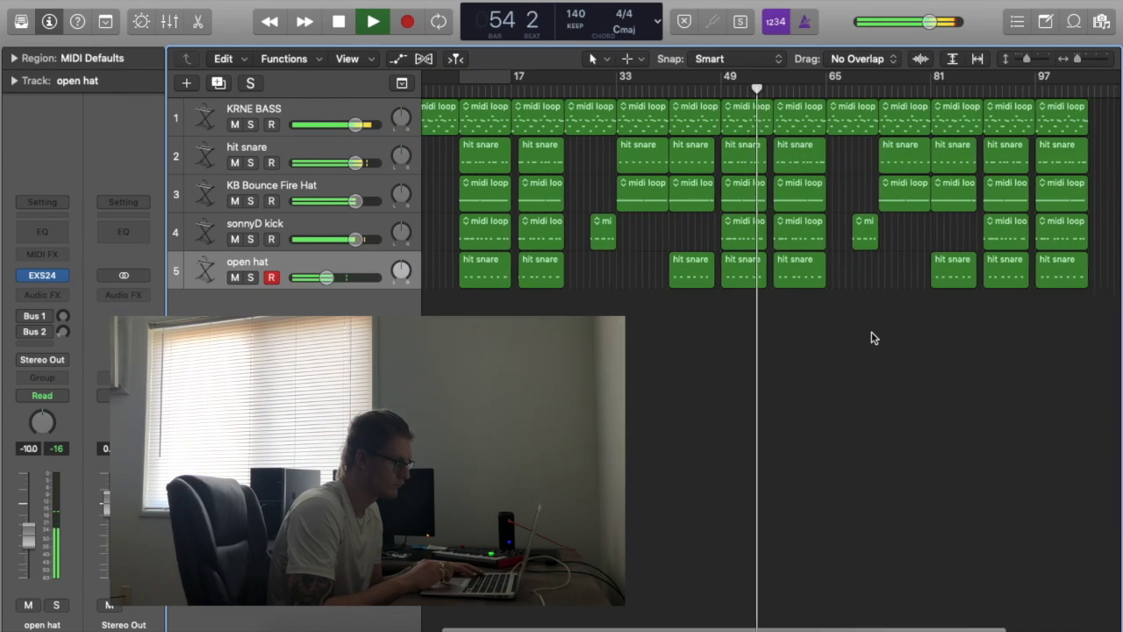
Step: Add one more KRNE BASS region at bar 105 as a bass-only ending
drag(950, 123, 996, 128)
click(1033, 223)
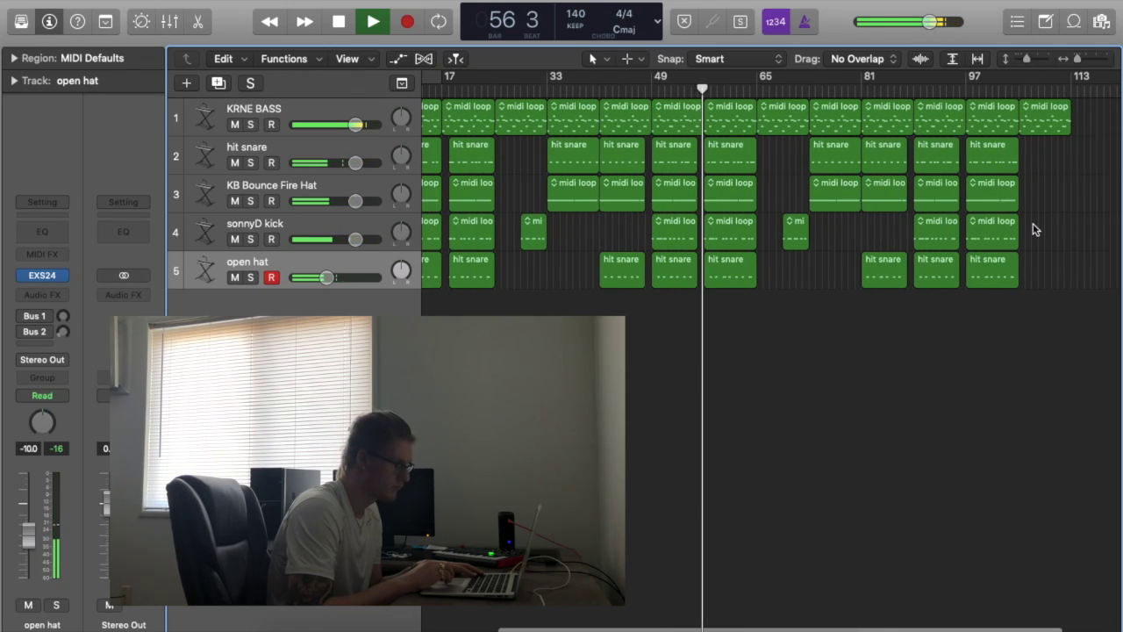
scroll(871, 473, left, 3)
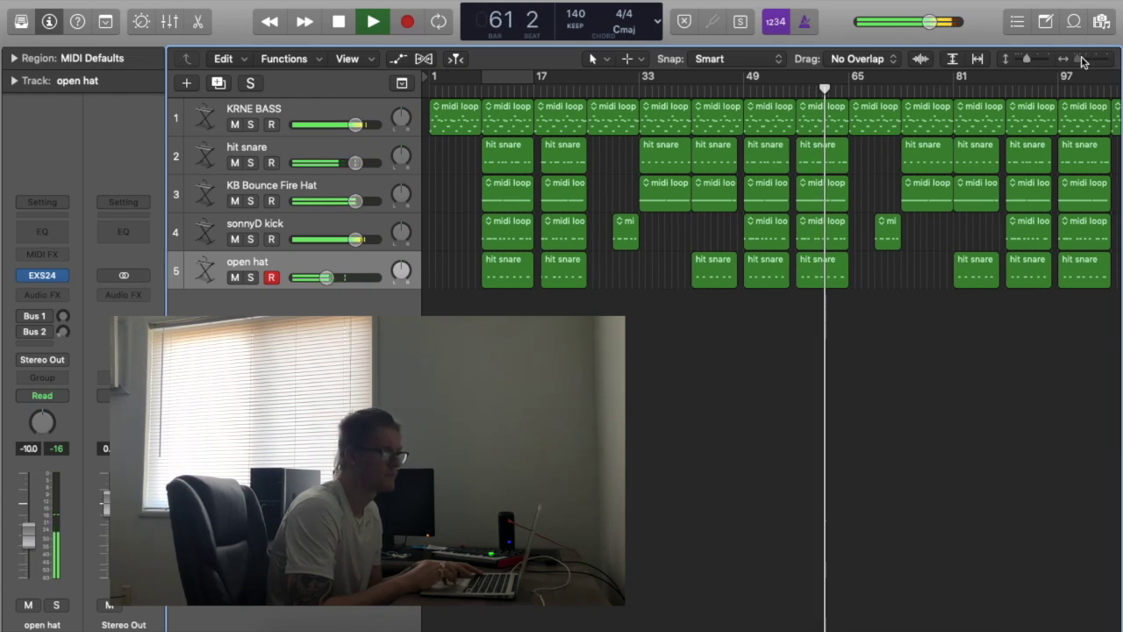
drag(1082, 61, 1077, 61)
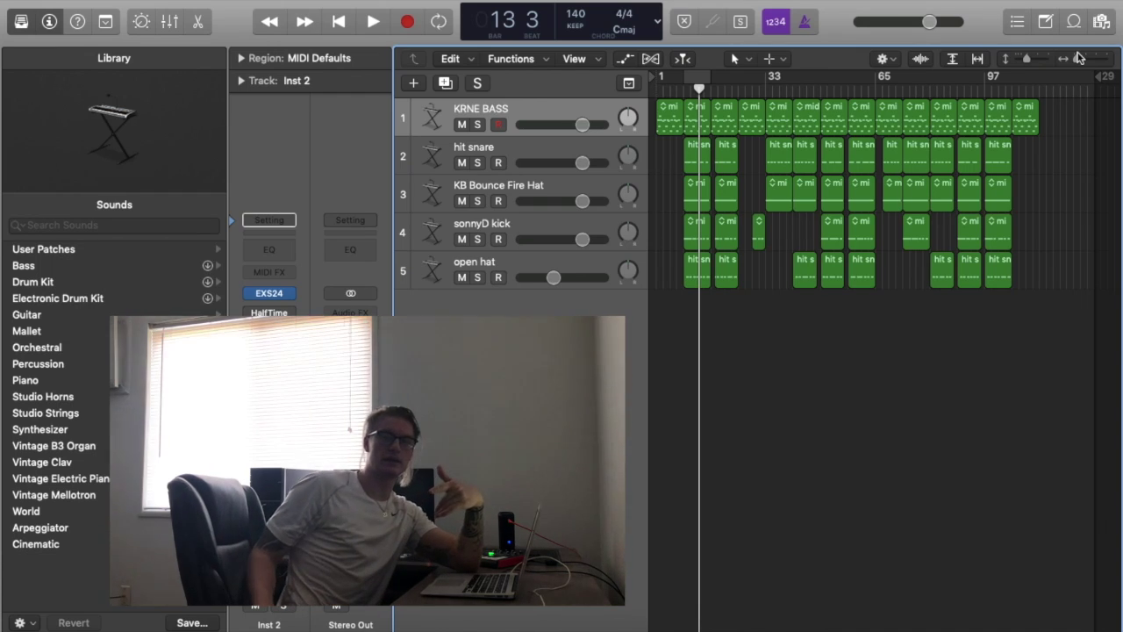
Step: Hide the sound Library beside the track inspector
mouse_move(146, 87)
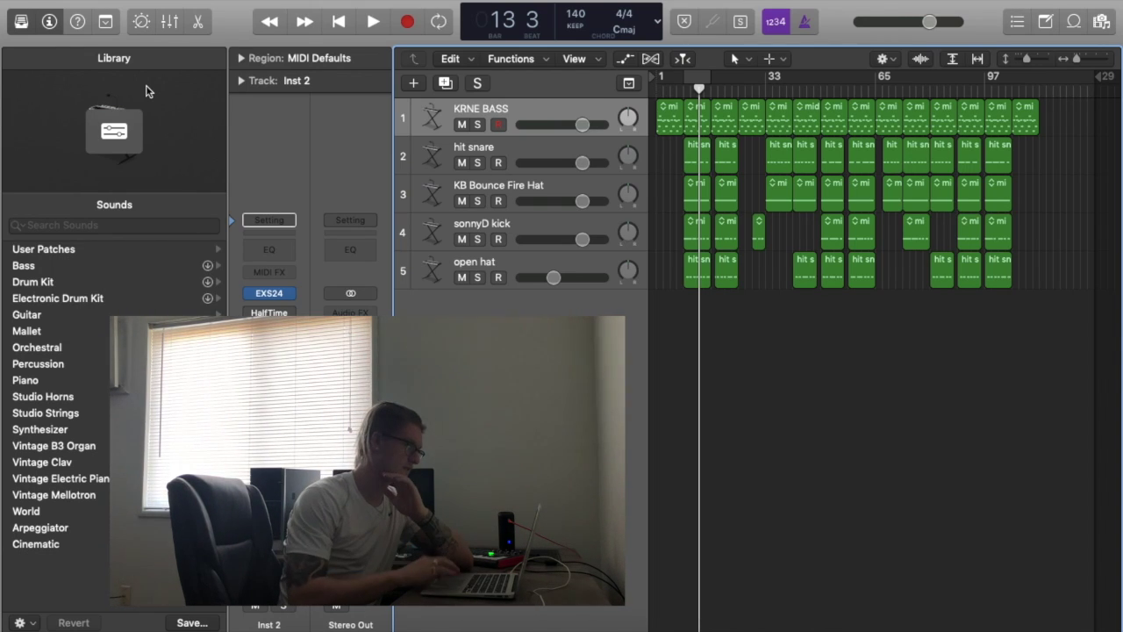
key(y)
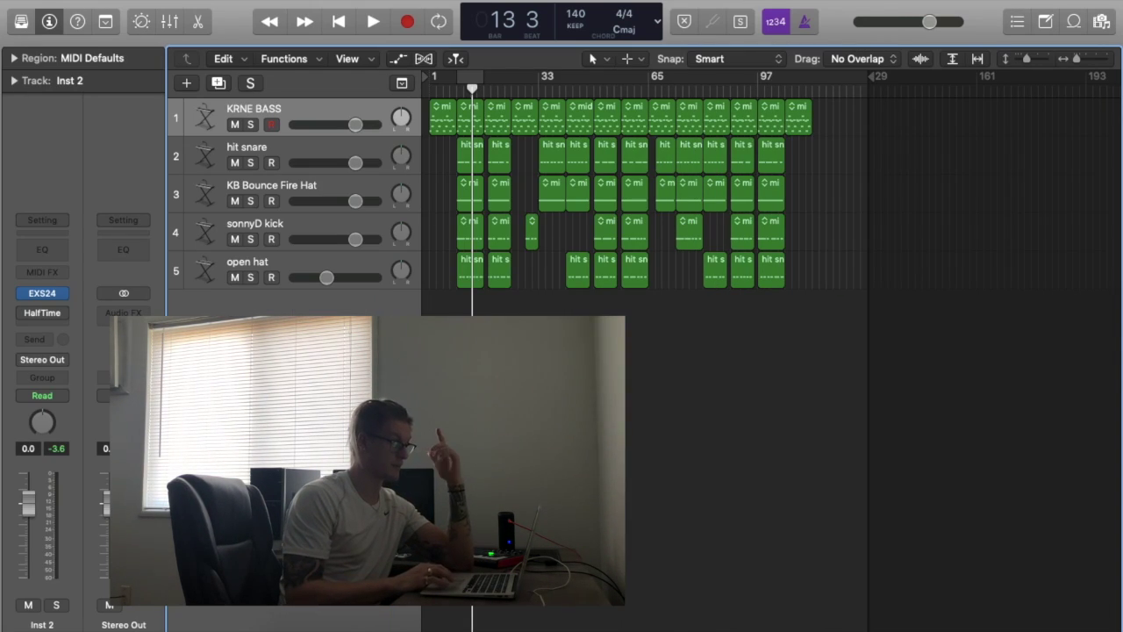